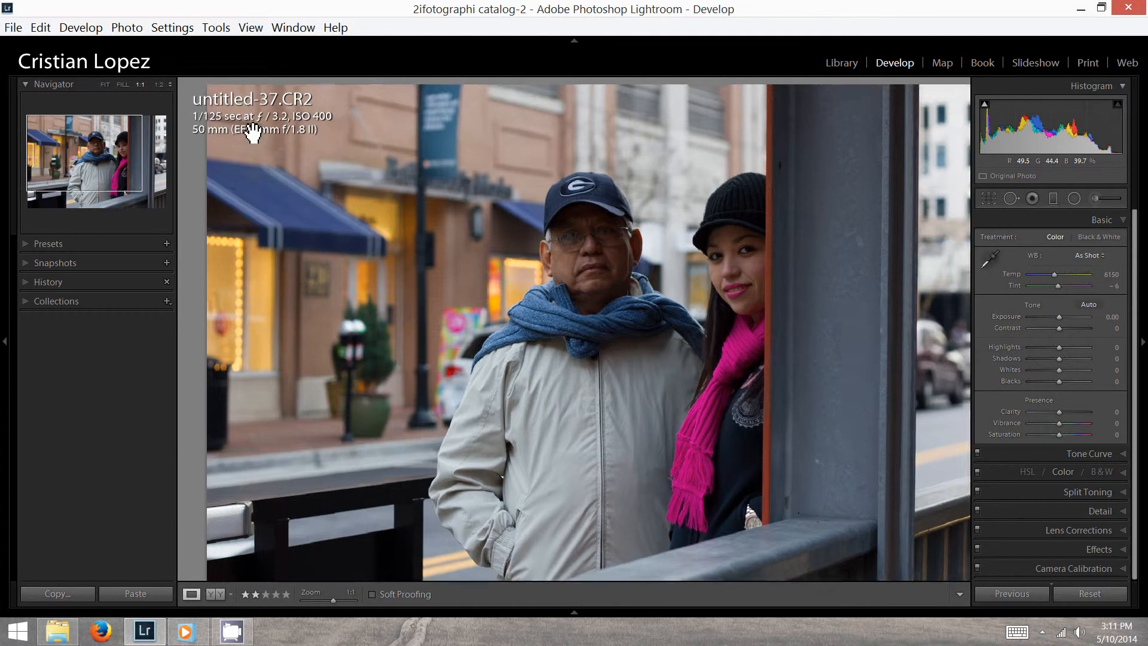
{"action": "left_click", "coordinate": [266, 123]}
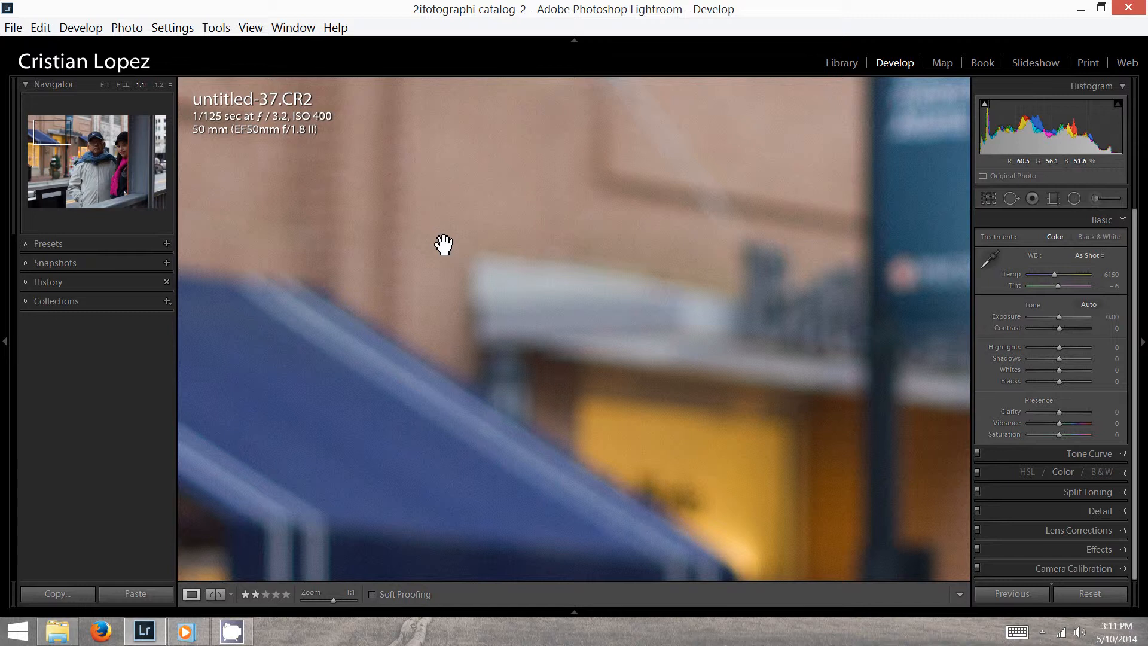
{"action": "left_click", "coordinate": [469, 268]}
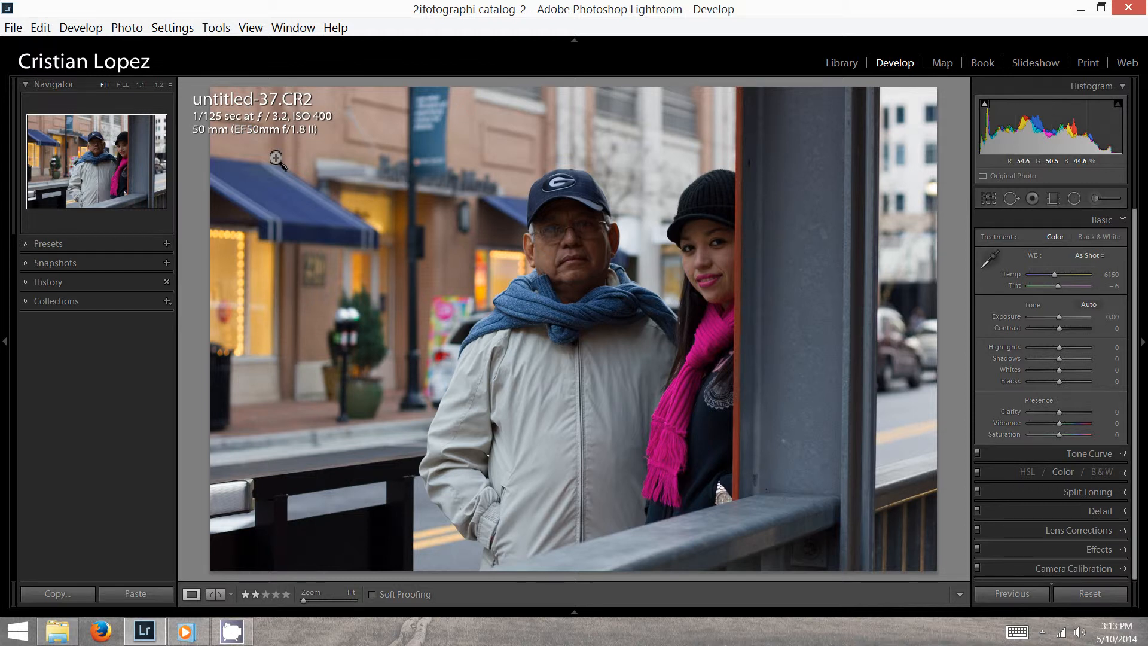
{"action": "key", "text": "r"}
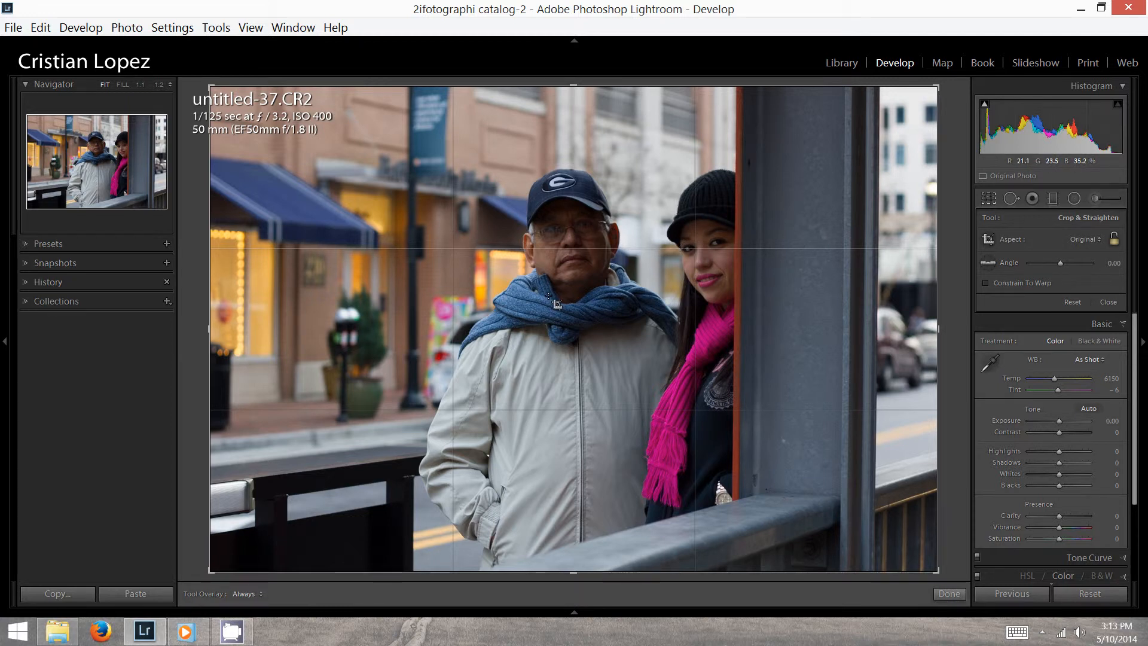
{"action": "key", "text": "r"}
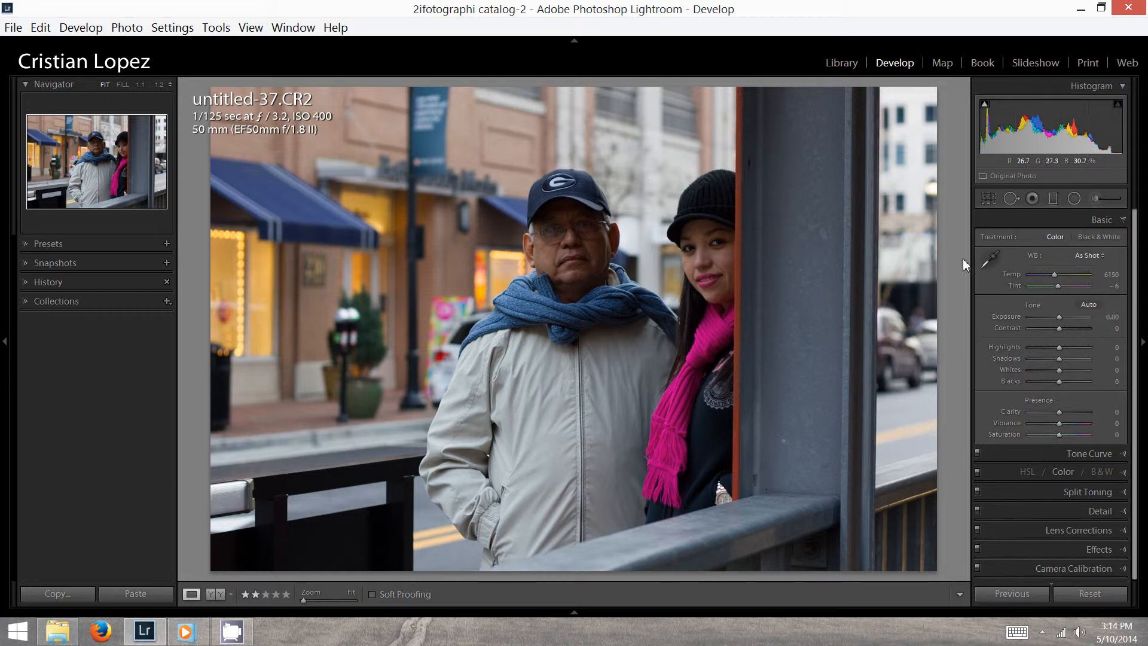
{"action": "left_click", "coordinate": [1122, 222]}
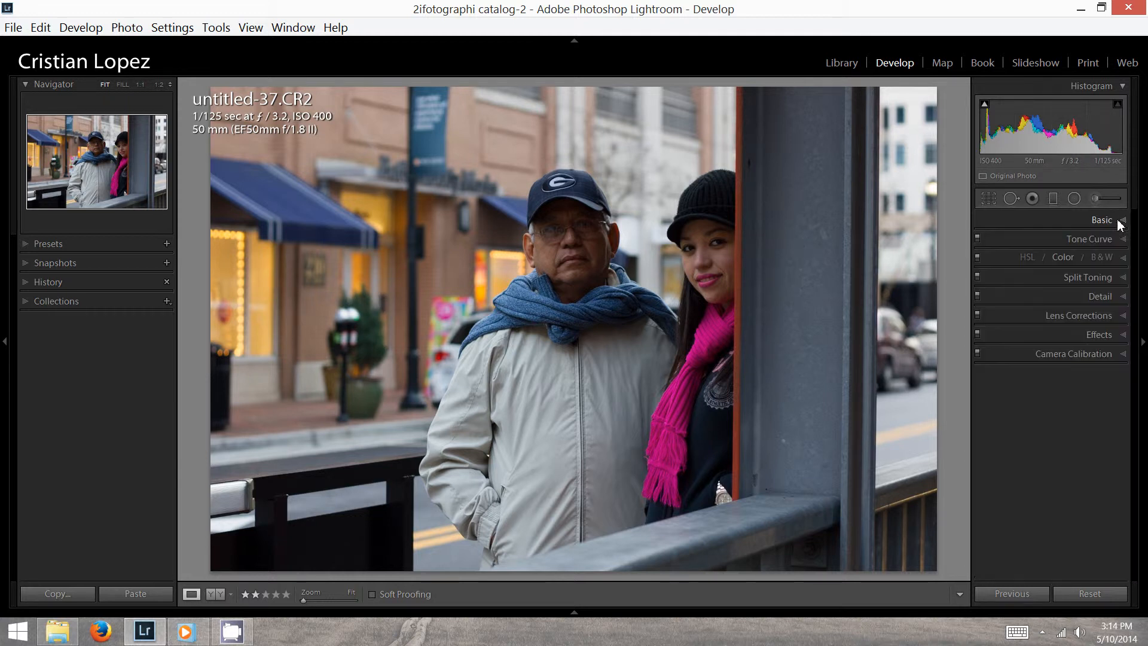
{"action": "left_click", "coordinate": [1120, 222]}
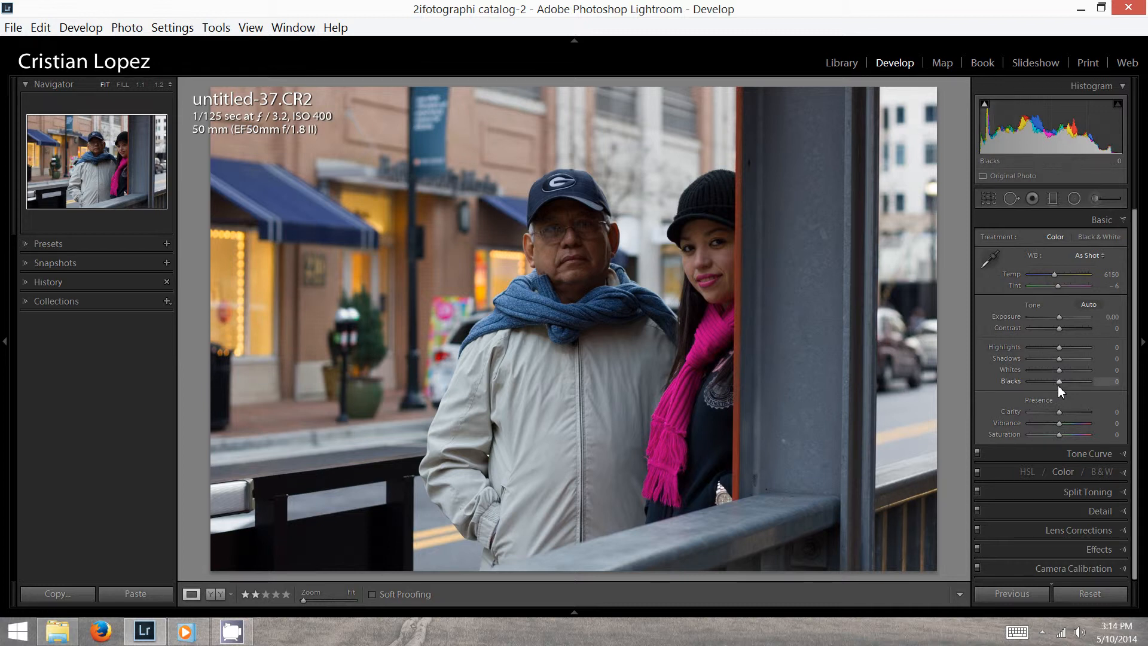
Convert the photo to black and white, then set Blacks to -30, Shadows to +30 and Highlights to +24
{"action": "left_click", "coordinate": [1102, 236]}
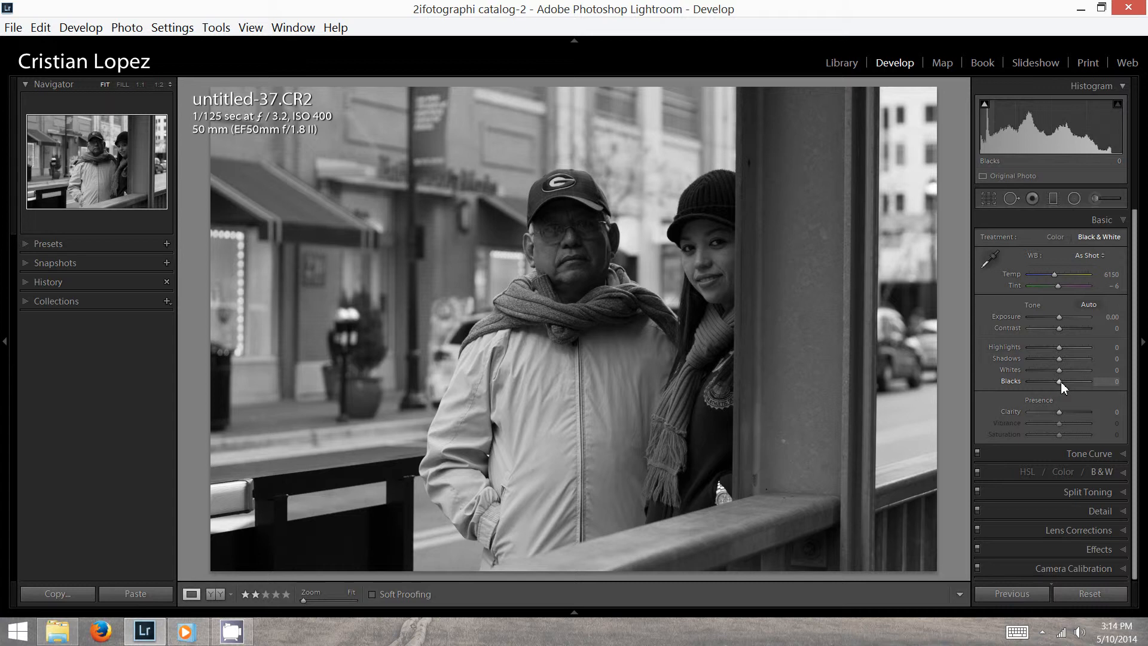
{"action": "left_click_drag", "start_coordinate": [1061, 382], "coordinate": [1051, 375]}
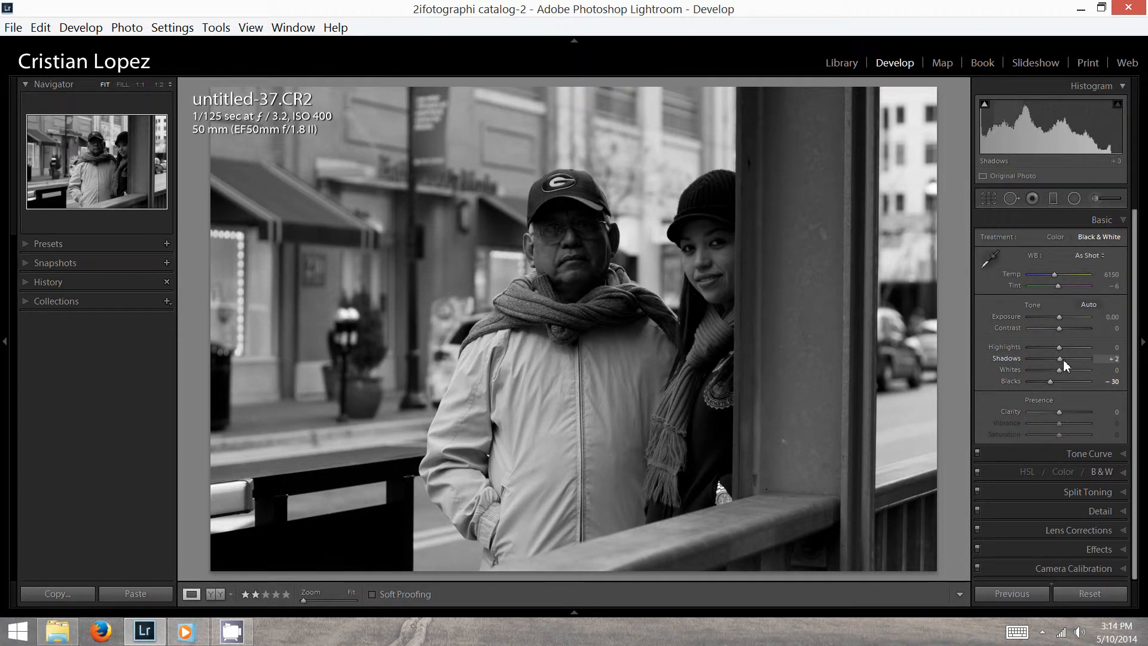
{"action": "mouse_move", "coordinate": [1063, 360]}
{"action": "left_mouse_down"}
{"action": "mouse_move", "coordinate": [1088, 347]}
{"action": "mouse_move", "coordinate": [1025, 344]}
{"action": "mouse_move", "coordinate": [1089, 353]}
{"action": "mouse_move", "coordinate": [1043, 345]}
{"action": "mouse_move", "coordinate": [1069, 346]}
{"action": "left_mouse_up"}
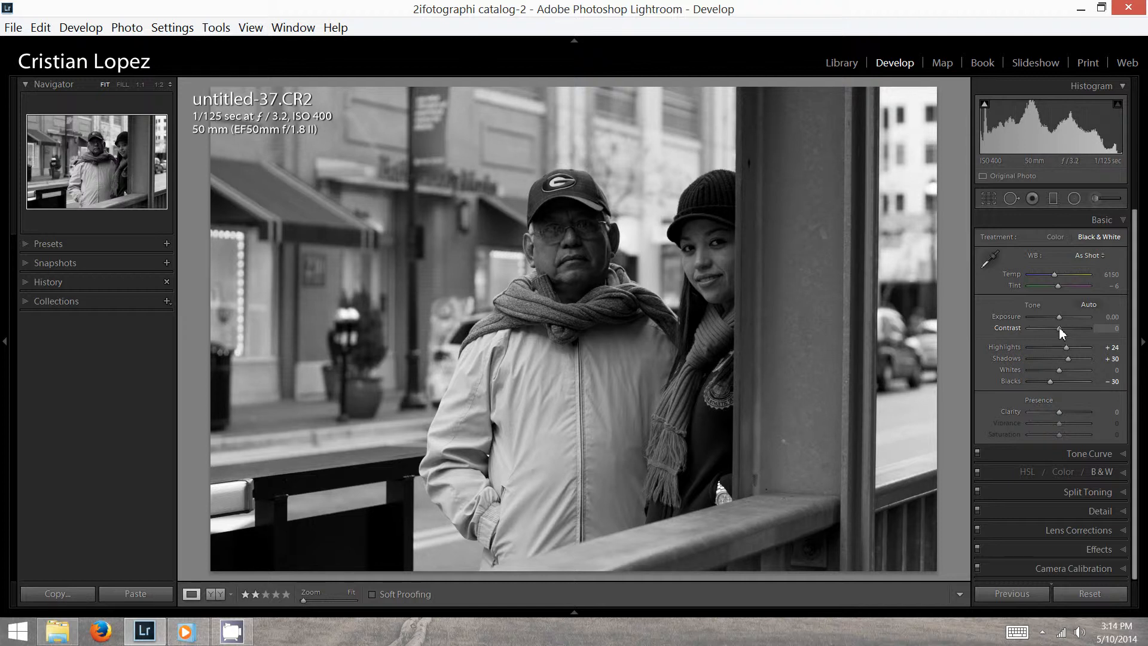
Set Contrast to +10 and Clarity to +6, and change the white balance to Daylight
{"action": "left_click_drag", "start_coordinate": [1059, 327], "coordinate": [1062, 328]}
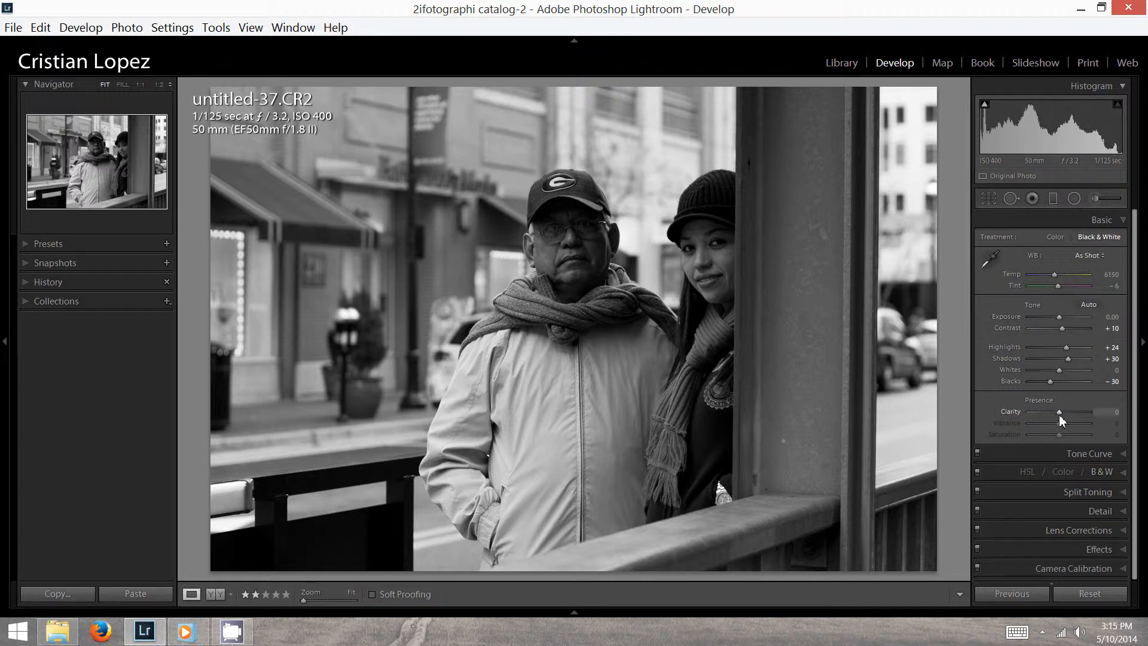
{"action": "left_click_drag", "start_coordinate": [1061, 414], "coordinate": [1064, 413]}
{"action": "left_click", "coordinate": [1103, 258]}
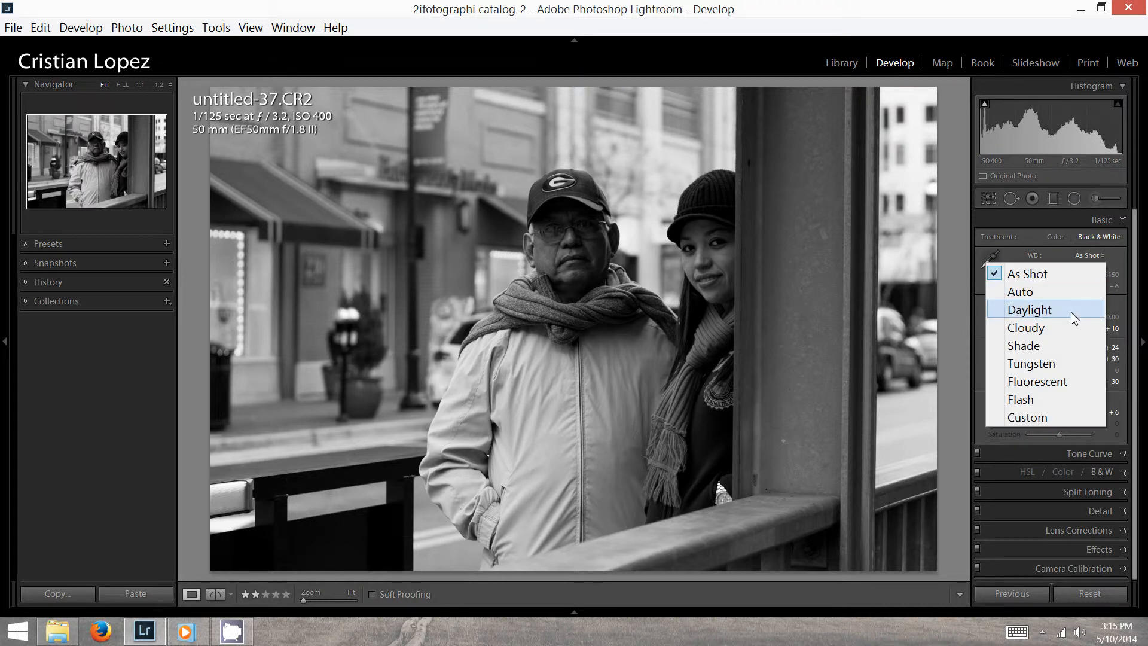
{"action": "left_click", "coordinate": [1068, 314]}
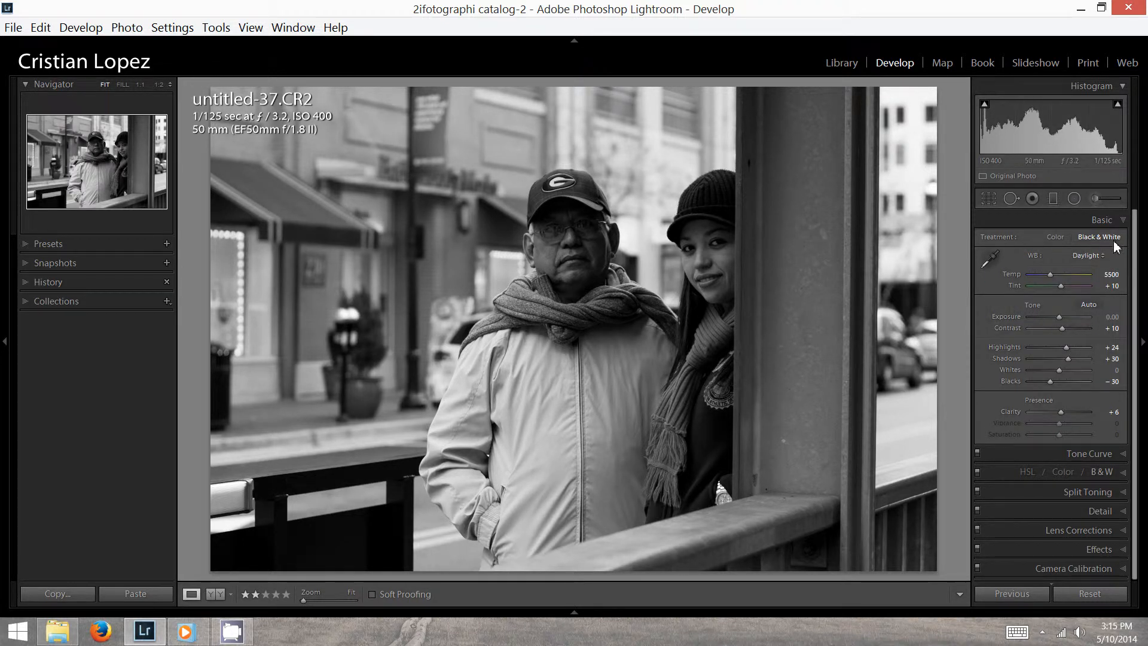
{"action": "left_click", "coordinate": [1118, 220]}
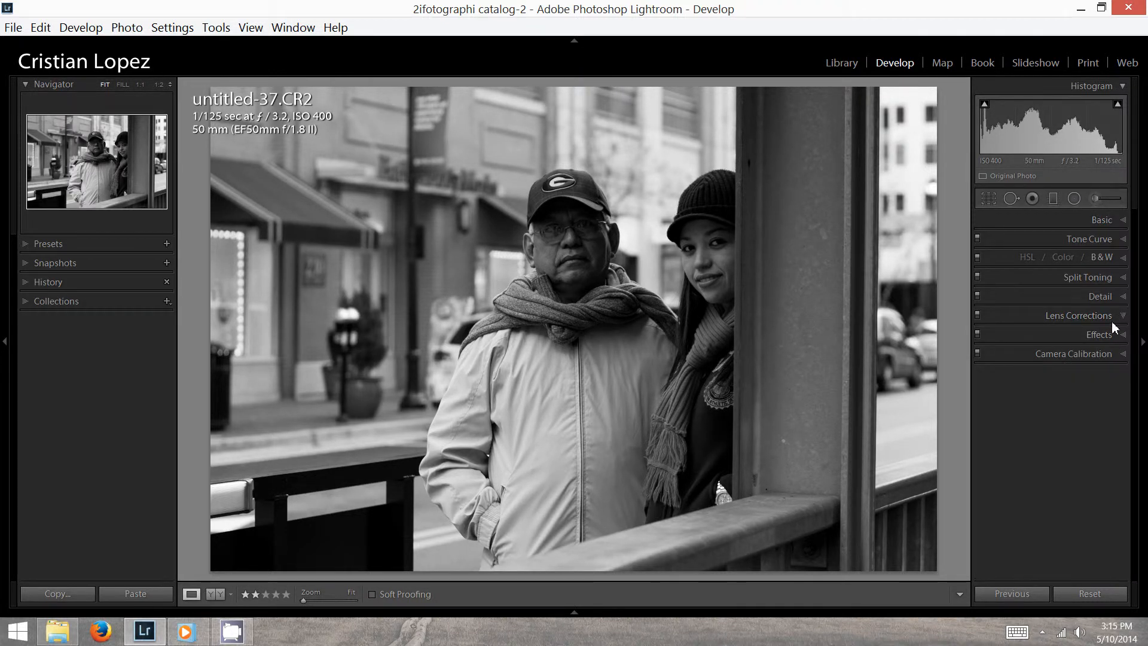
Enable the lens profile corrections, toggling them off and on to compare the effect on the photo
{"action": "left_click", "coordinate": [1111, 318]}
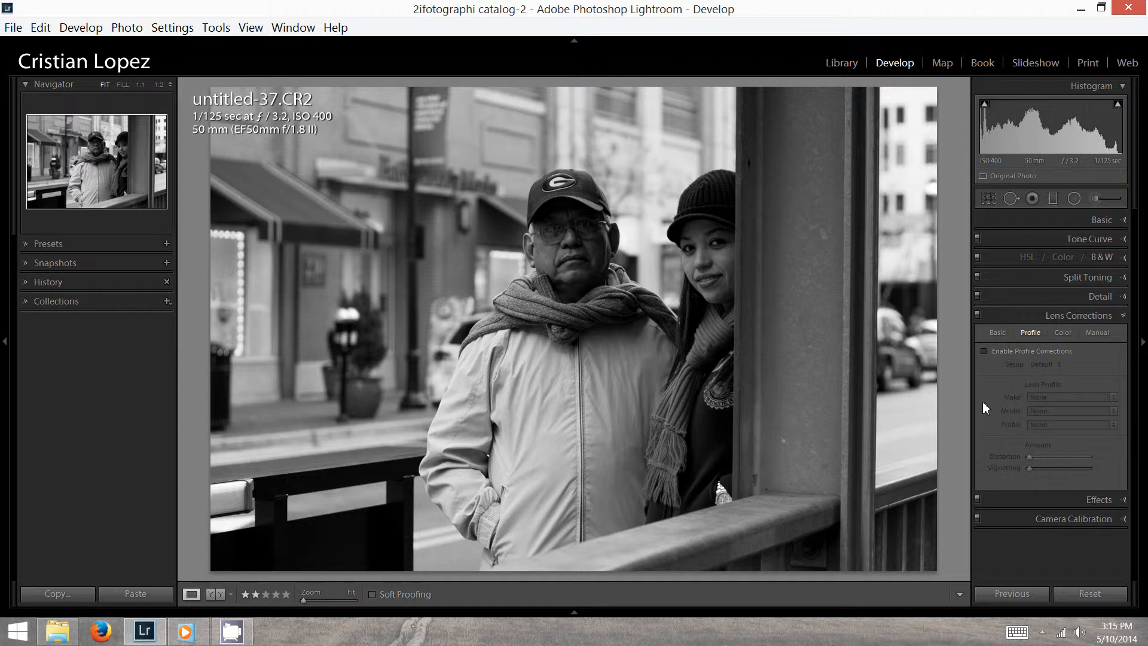
{"action": "left_click", "coordinate": [985, 353]}
{"action": "left_click", "coordinate": [986, 351]}
{"action": "left_click", "coordinate": [985, 351]}
{"action": "left_click", "coordinate": [986, 350]}
{"action": "left_click", "coordinate": [986, 351]}
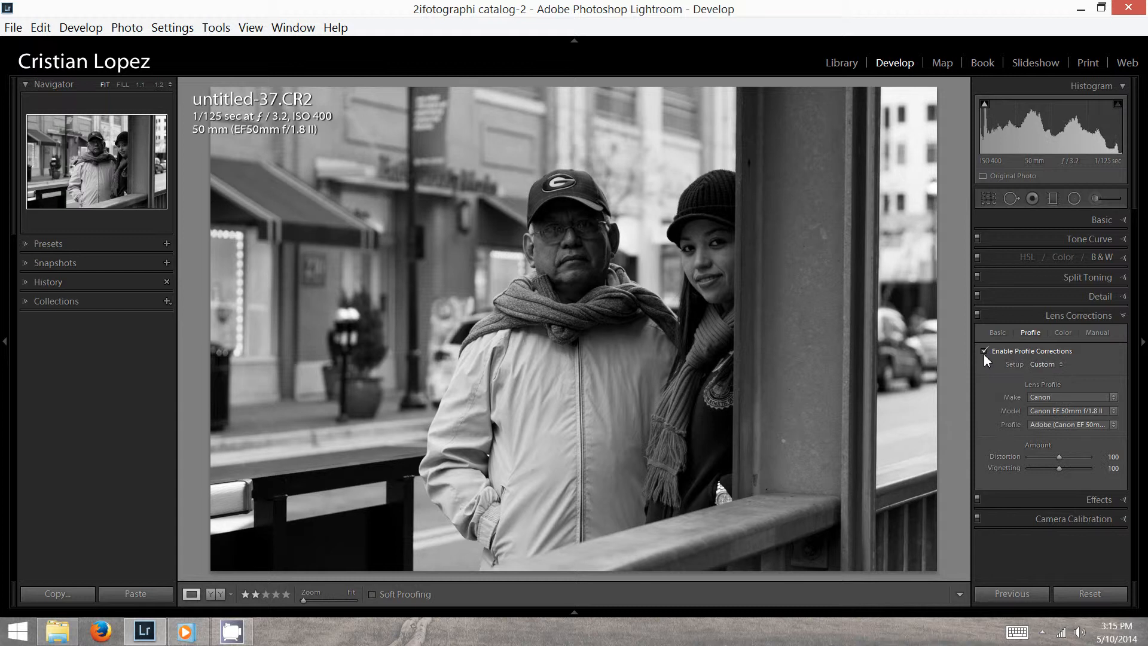
{"action": "left_click", "coordinate": [984, 353]}
{"action": "left_click", "coordinate": [984, 353]}
{"action": "left_click", "coordinate": [985, 353]}
{"action": "left_click", "coordinate": [985, 353]}
{"action": "left_click", "coordinate": [1113, 315]}
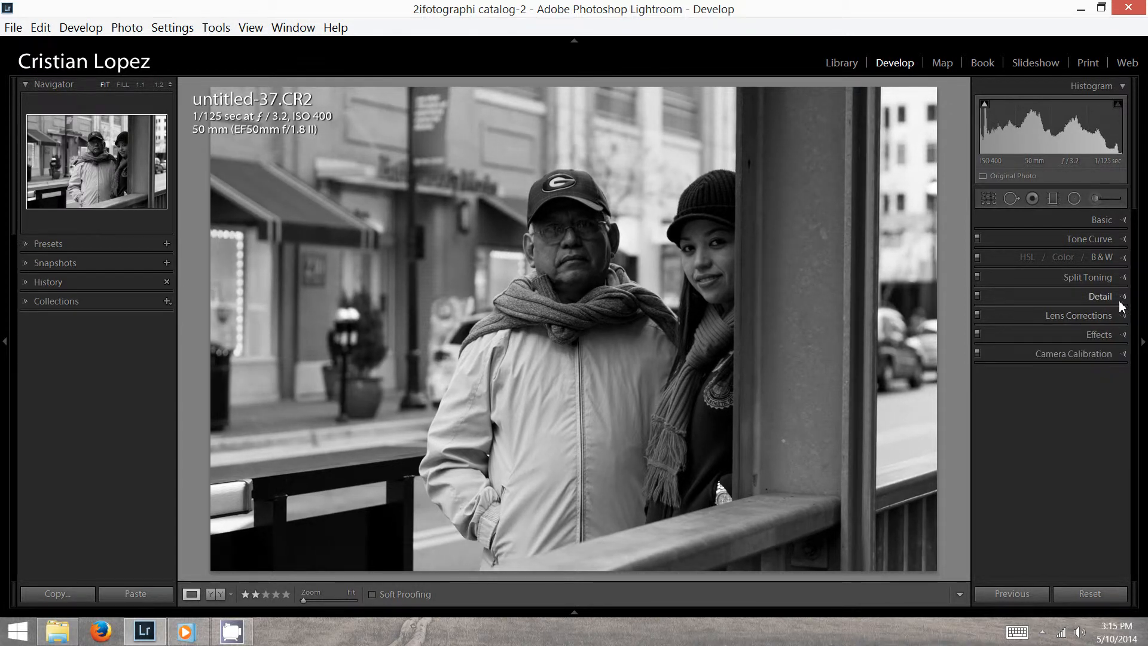
Sharpen the photo with Masking at 82 and Amount at 75, previewing the mask while adjusting it
{"action": "left_click", "coordinate": [1117, 297]}
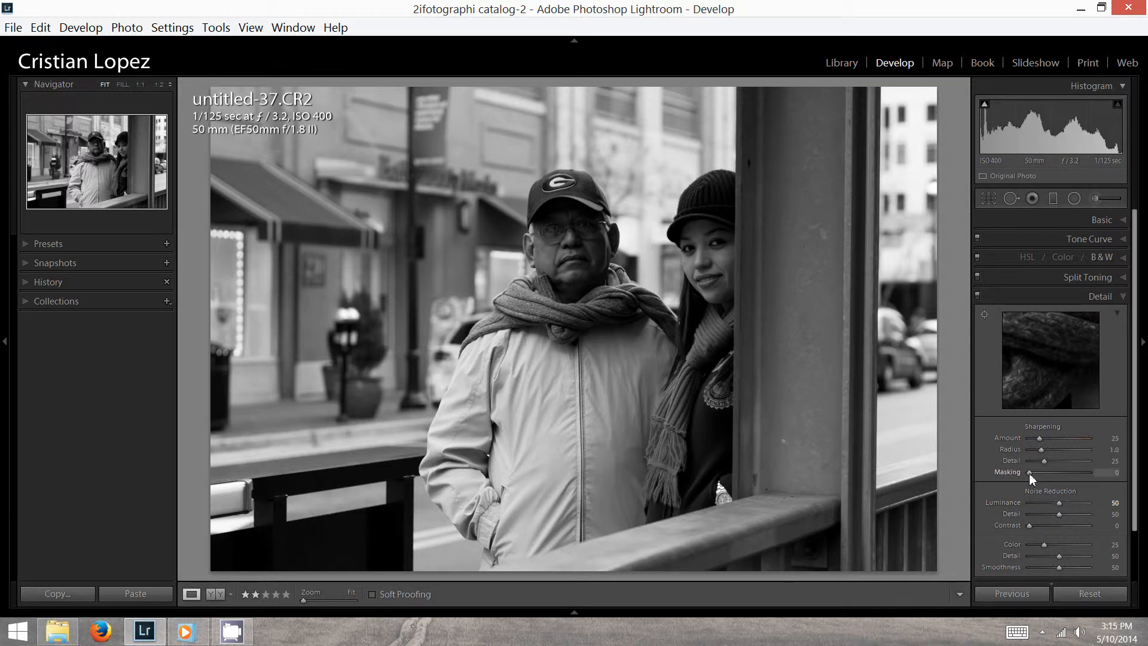
{"action": "left_click_drag", "start_coordinate": [1035, 475], "coordinate": [1037, 480]}
{"action": "key", "text": "alt"}
{"action": "left_click_drag", "start_coordinate": [1036, 472], "coordinate": [1074, 472]}
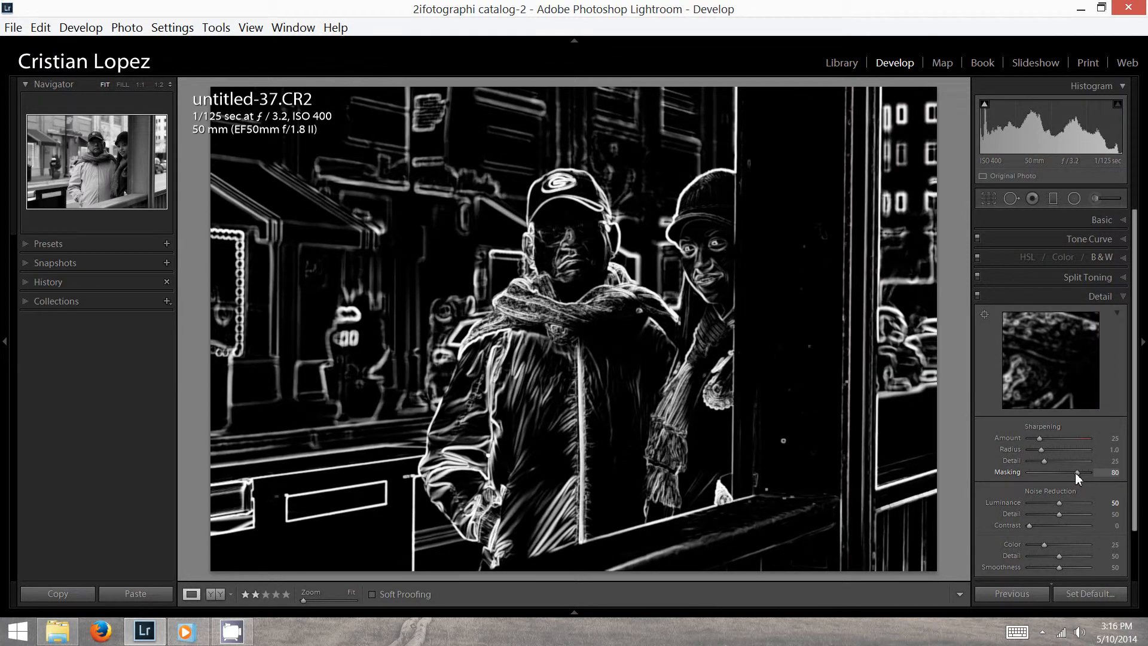
{"action": "left_click_drag", "start_coordinate": [1075, 473], "coordinate": [1060, 439]}
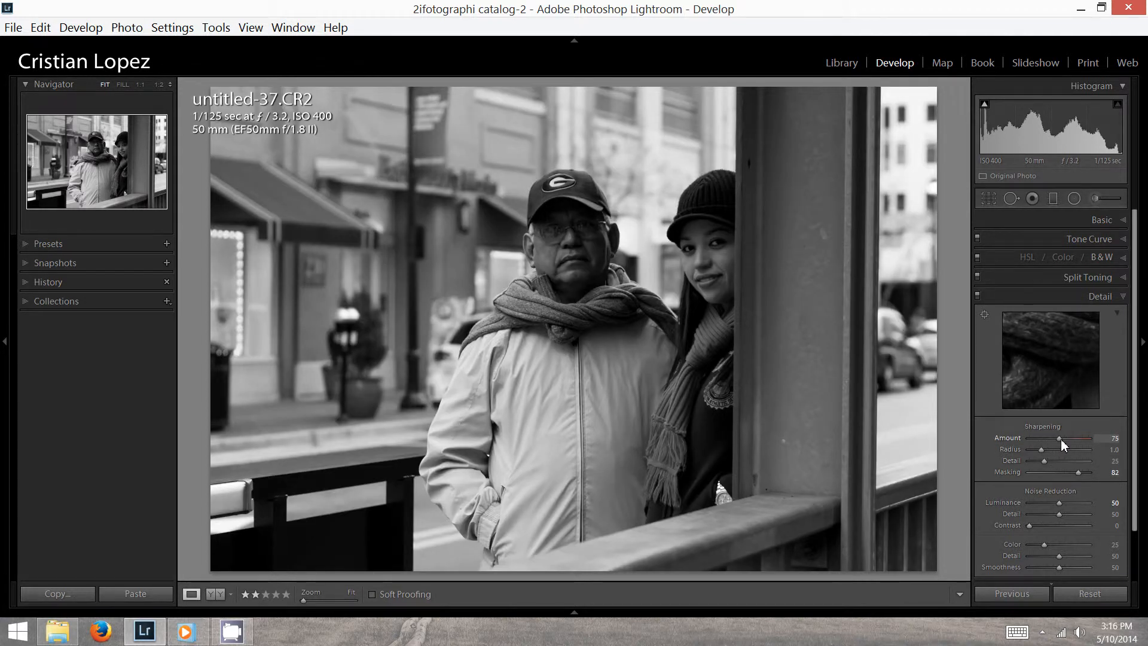
{"action": "left_click", "coordinate": [1124, 296]}
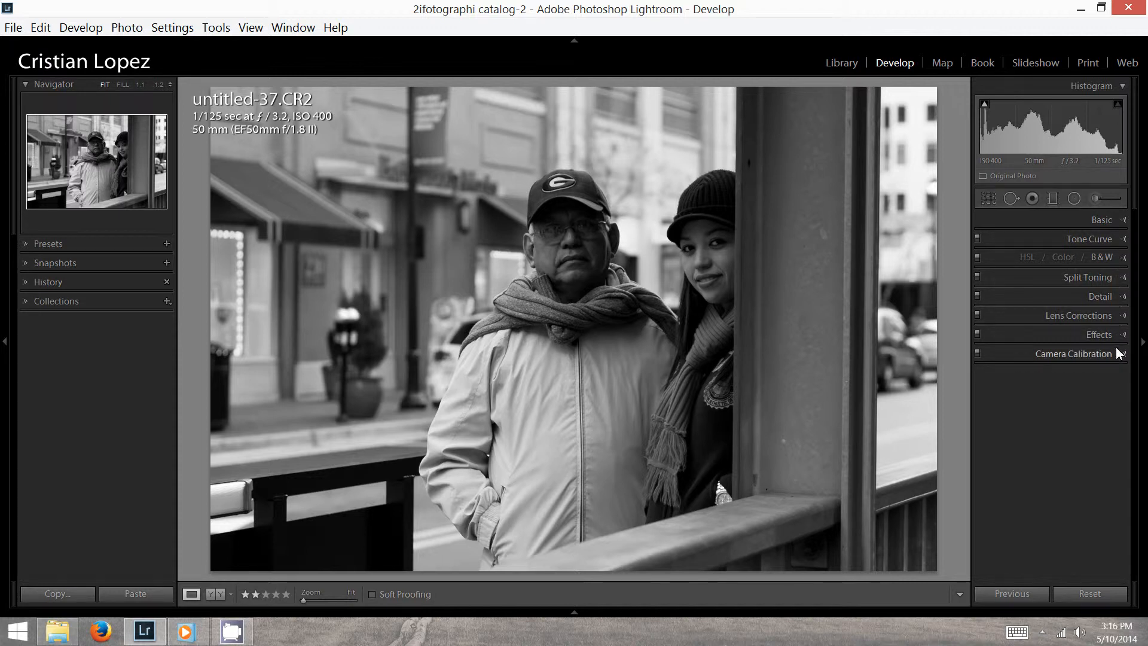
Tint the highlights a warm tone with split toning, using Hue 29 and Saturation 18
{"action": "left_click", "coordinate": [1123, 279]}
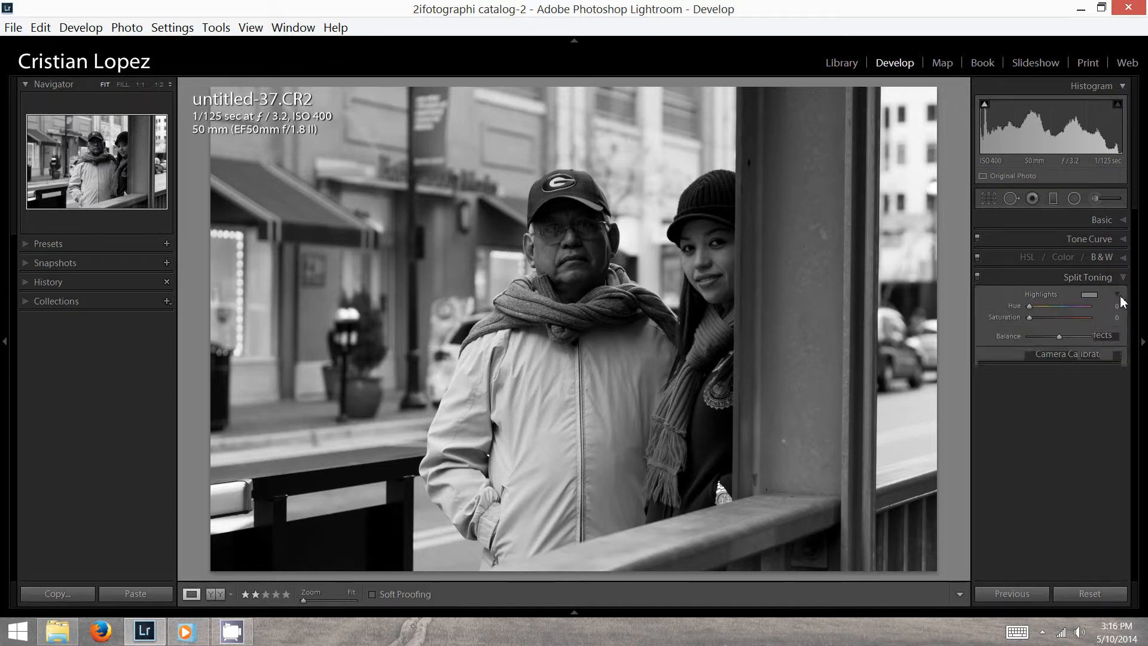
{"action": "left_click", "coordinate": [1090, 295]}
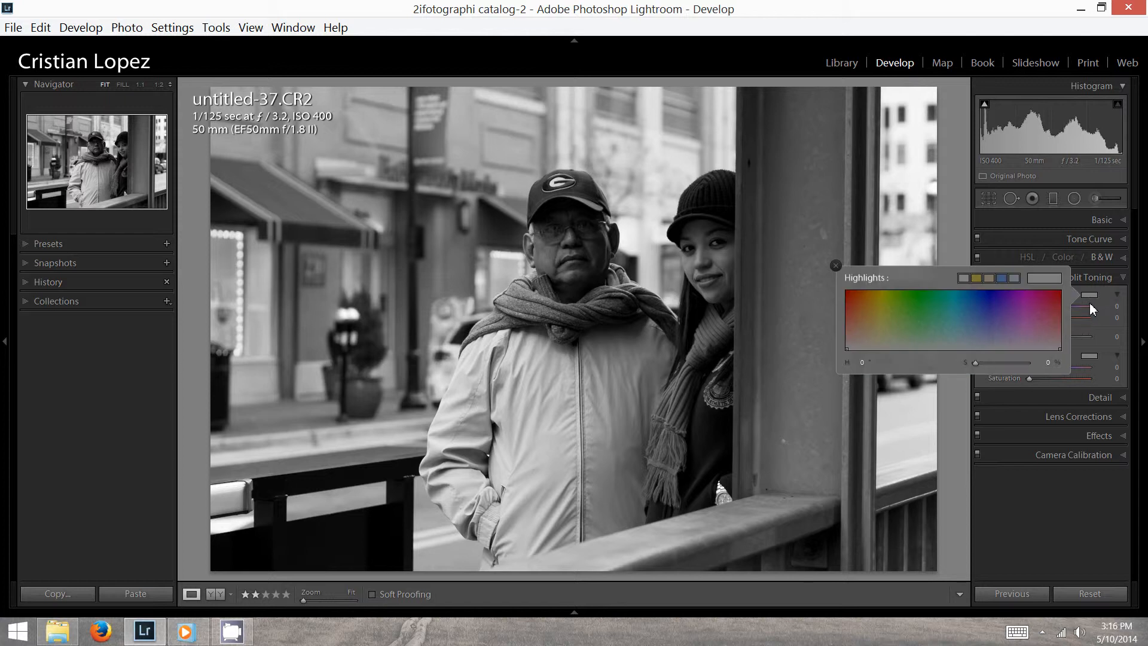
{"action": "left_click", "coordinate": [848, 349]}
{"action": "mouse_move", "coordinate": [854, 348]}
{"action": "left_mouse_down"}
{"action": "mouse_move", "coordinate": [870, 333]}
{"action": "mouse_move", "coordinate": [859, 361]}
{"action": "mouse_move", "coordinate": [863, 340]}
{"action": "left_mouse_up"}
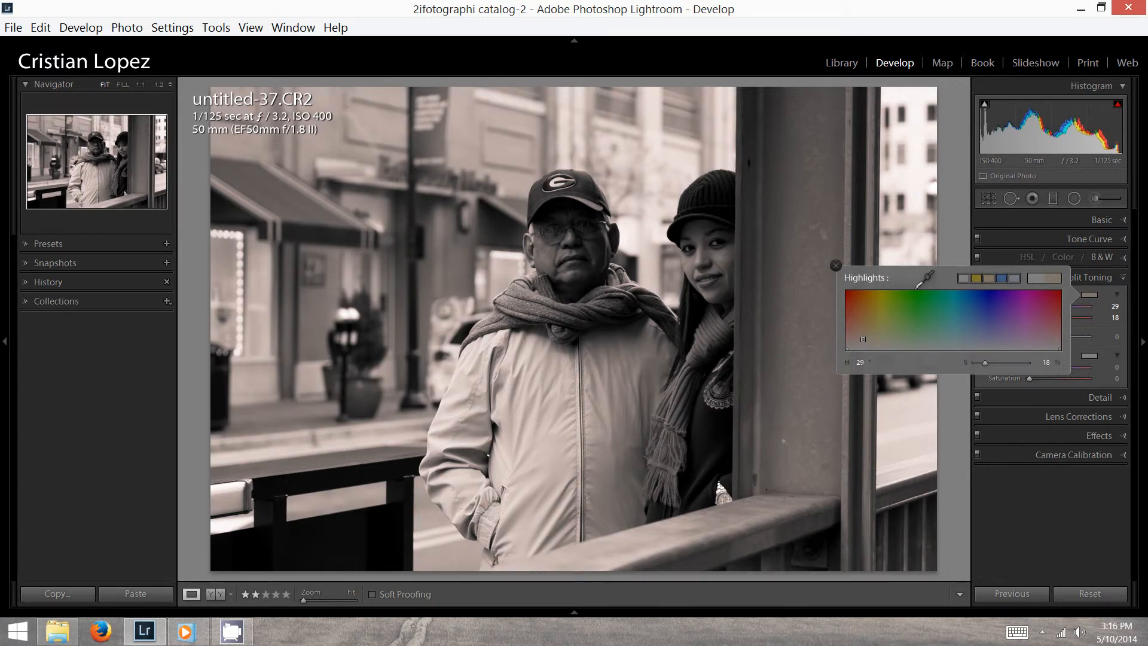
{"action": "left_click", "coordinate": [837, 265]}
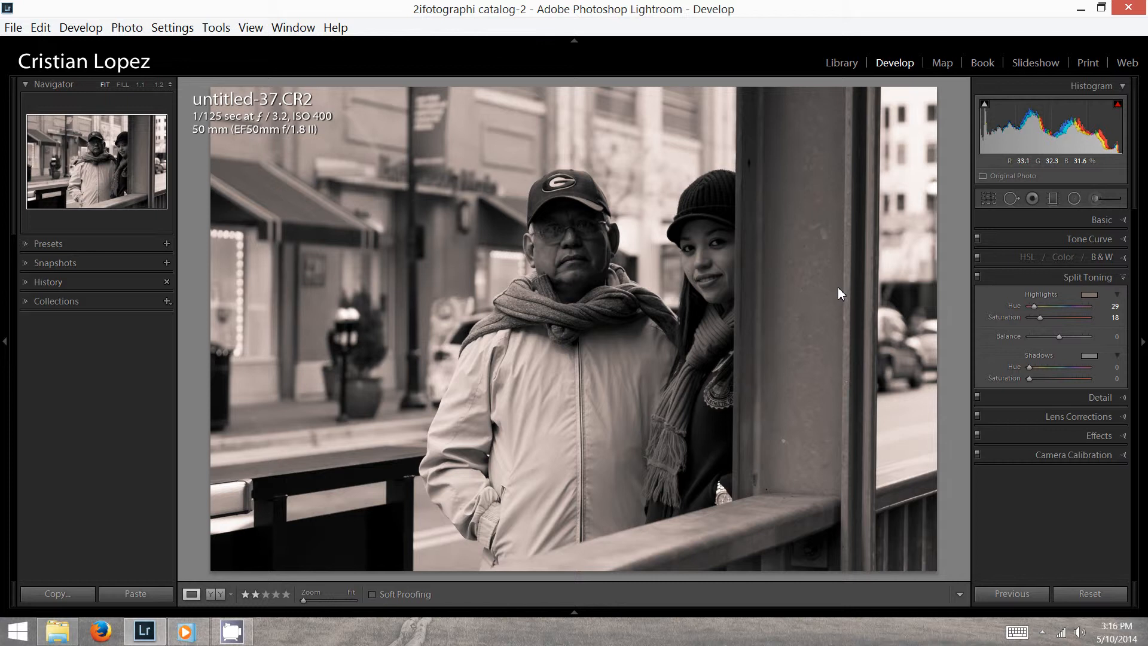
Compare the edited photo with its original version several times
{"action": "key", "text": "backslash"}
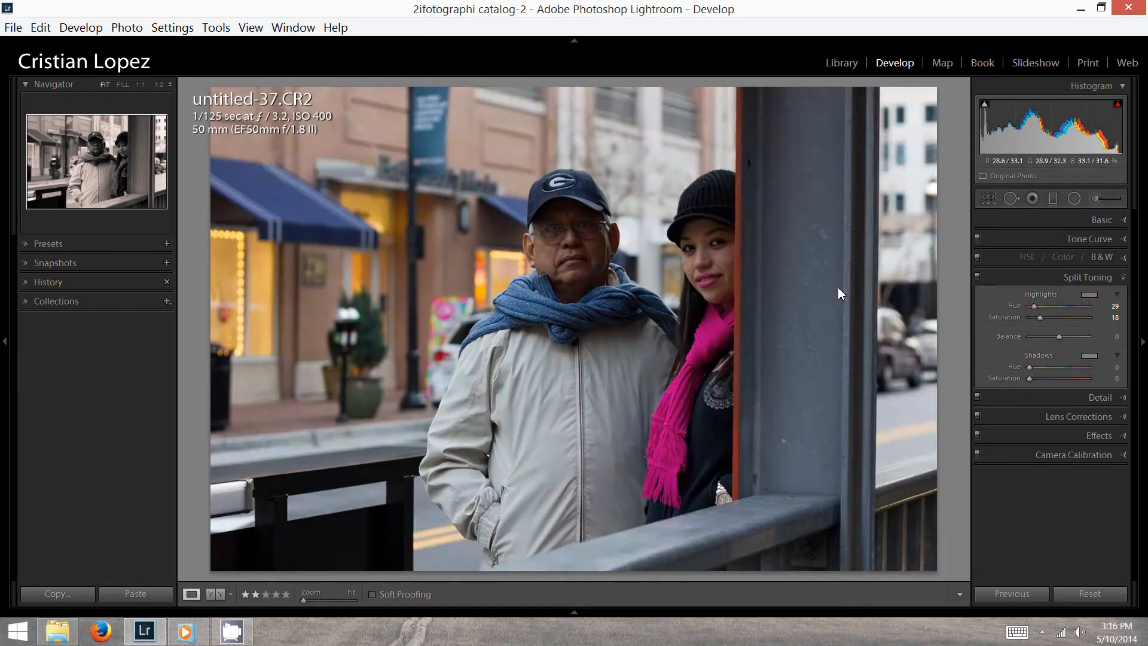
{"action": "key", "text": "backslash"}
{"action": "key", "text": "backslash"}
{"action": "key", "text": "backslash"}
{"action": "key", "text": "backslash"}
{"action": "key", "text": "backslash"}
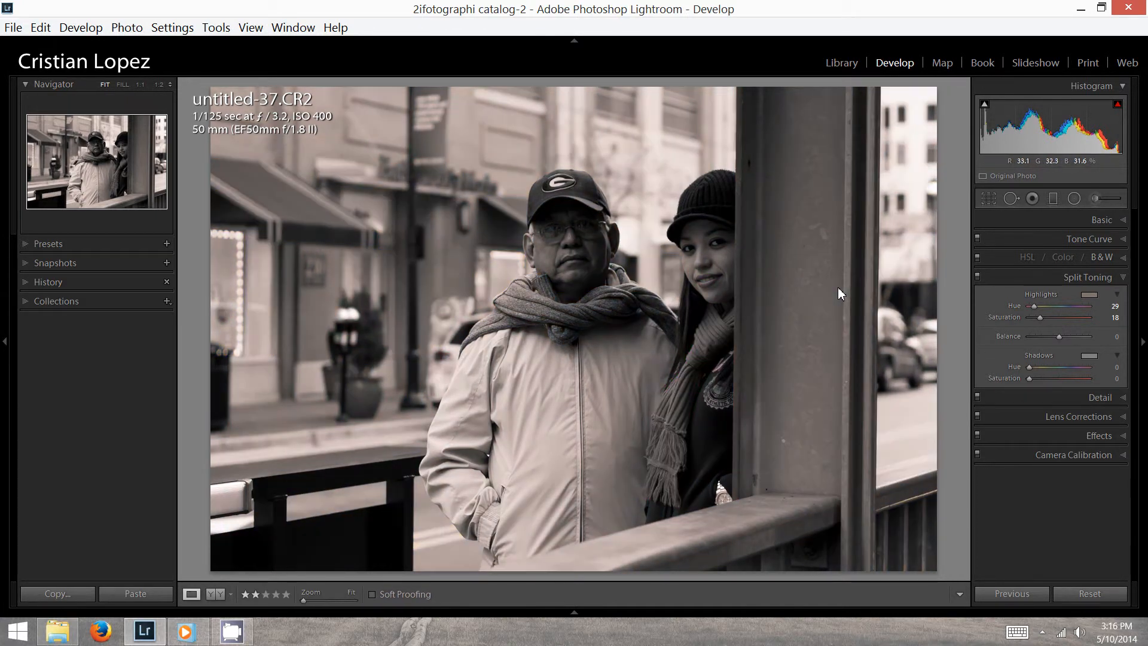
Add a subtle dark post-crop vignette with an Amount of about -8
{"action": "left_click", "coordinate": [1107, 277]}
{"action": "left_click", "coordinate": [1122, 335]}
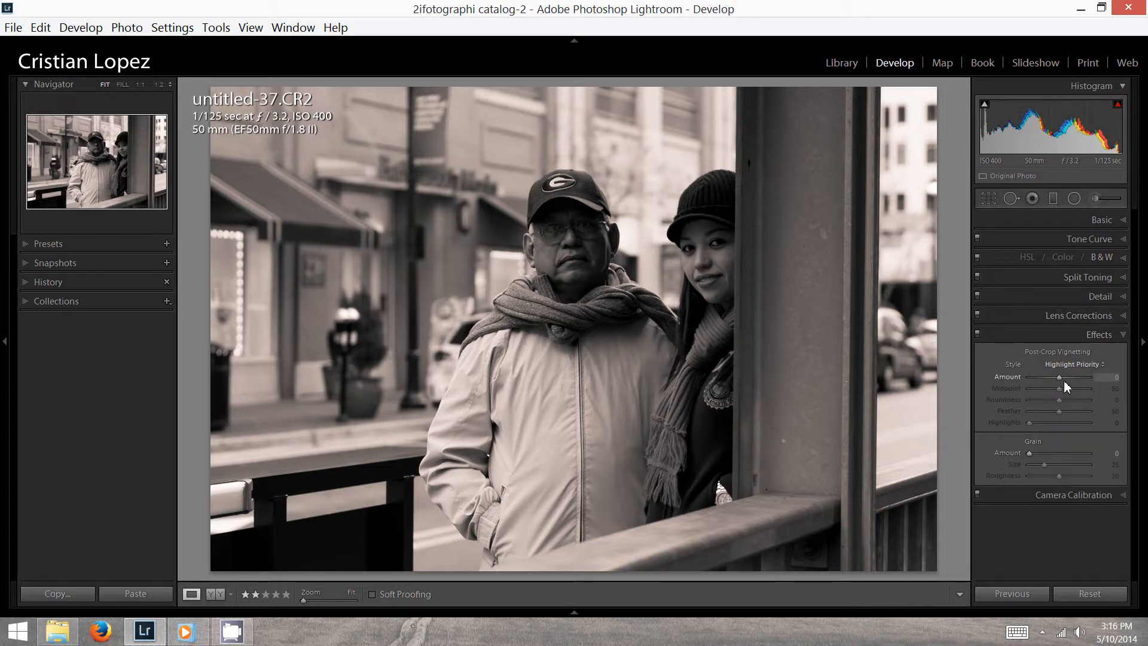
{"action": "left_click_drag", "start_coordinate": [1061, 379], "coordinate": [1059, 381]}
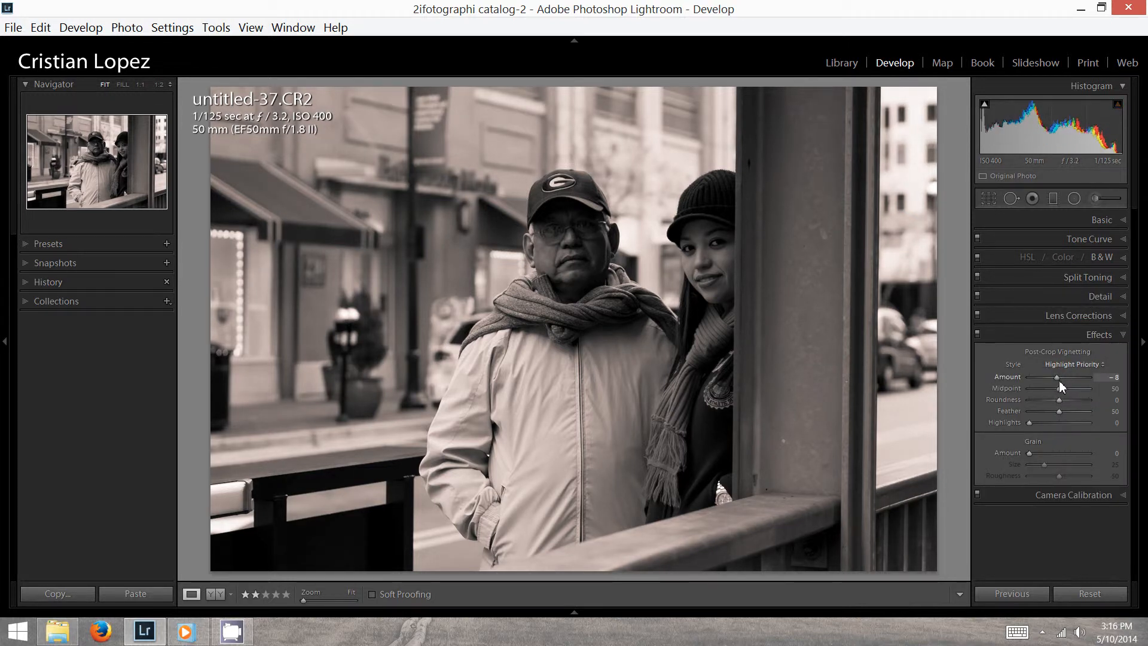
{"action": "left_click", "coordinate": [1122, 336]}
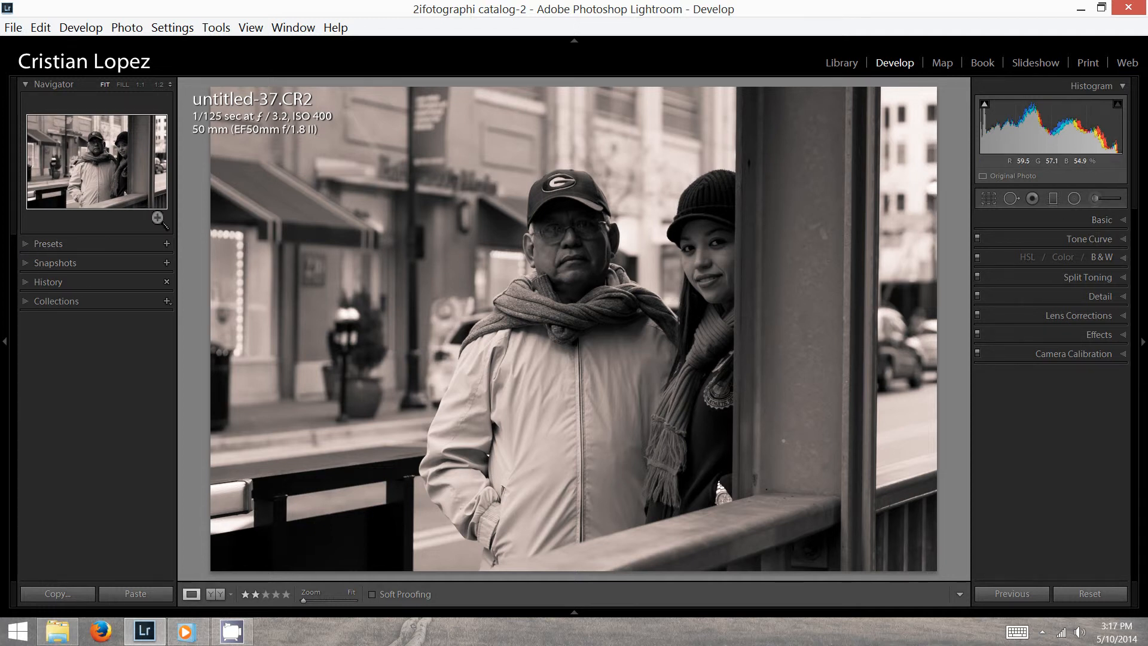
Save the current adjustments as a develop preset in User Presets, named with the photographer's name followed by "Vintage look"
{"action": "left_click", "coordinate": [25, 243]}
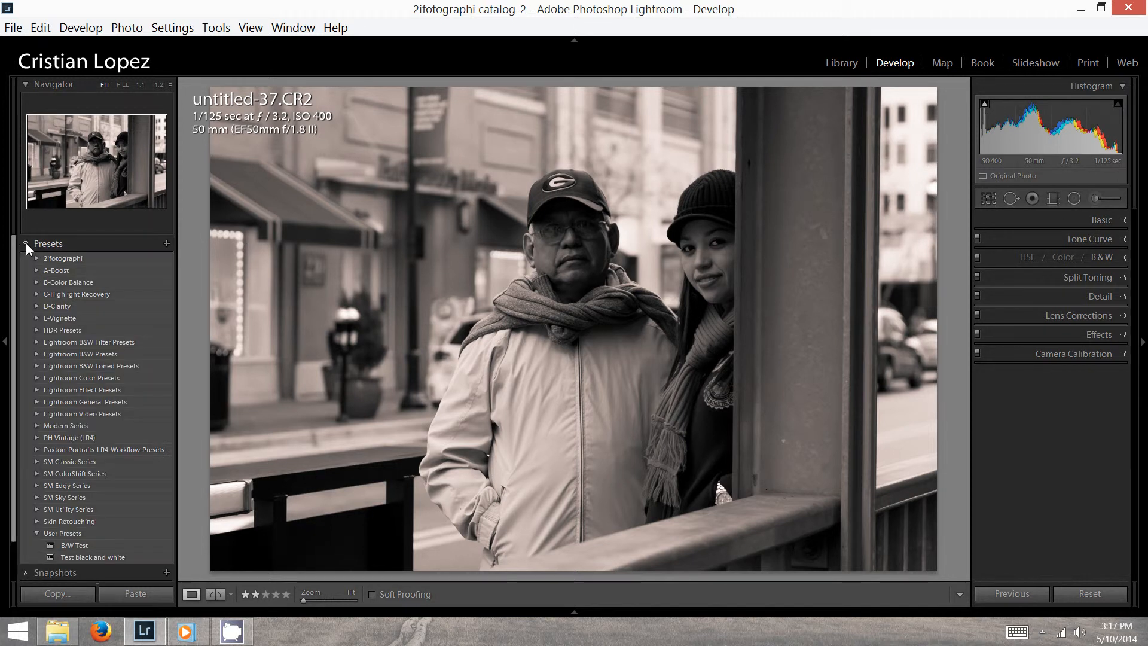
{"action": "left_click", "coordinate": [168, 245]}
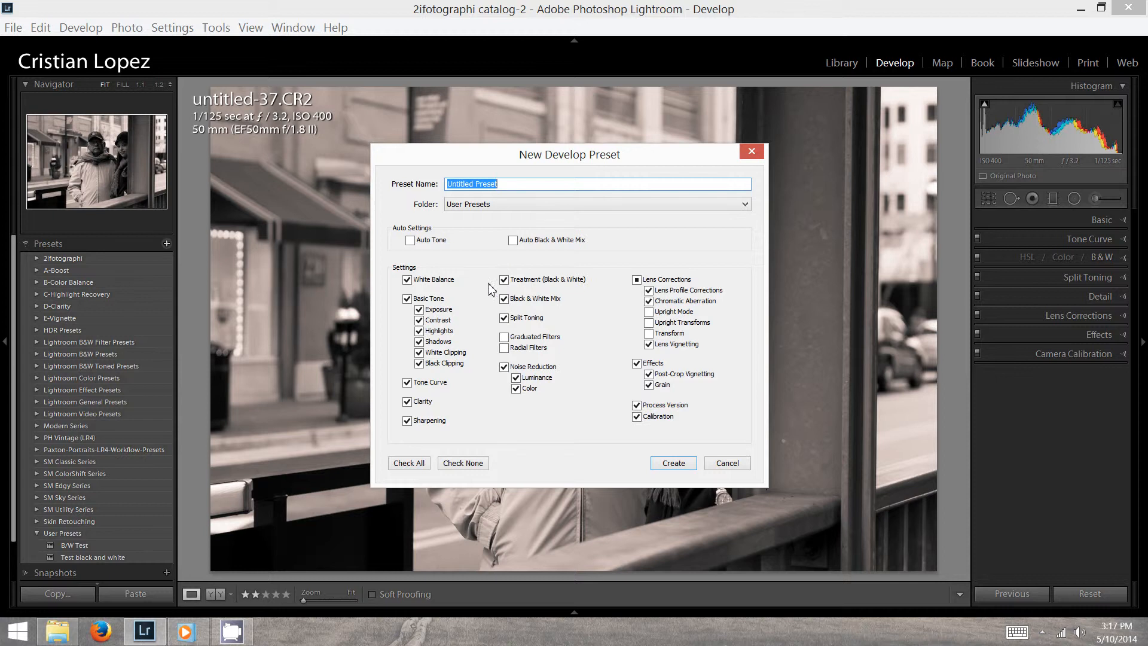
{"action": "left_click_drag", "start_coordinate": [532, 156], "coordinate": [515, 130]}
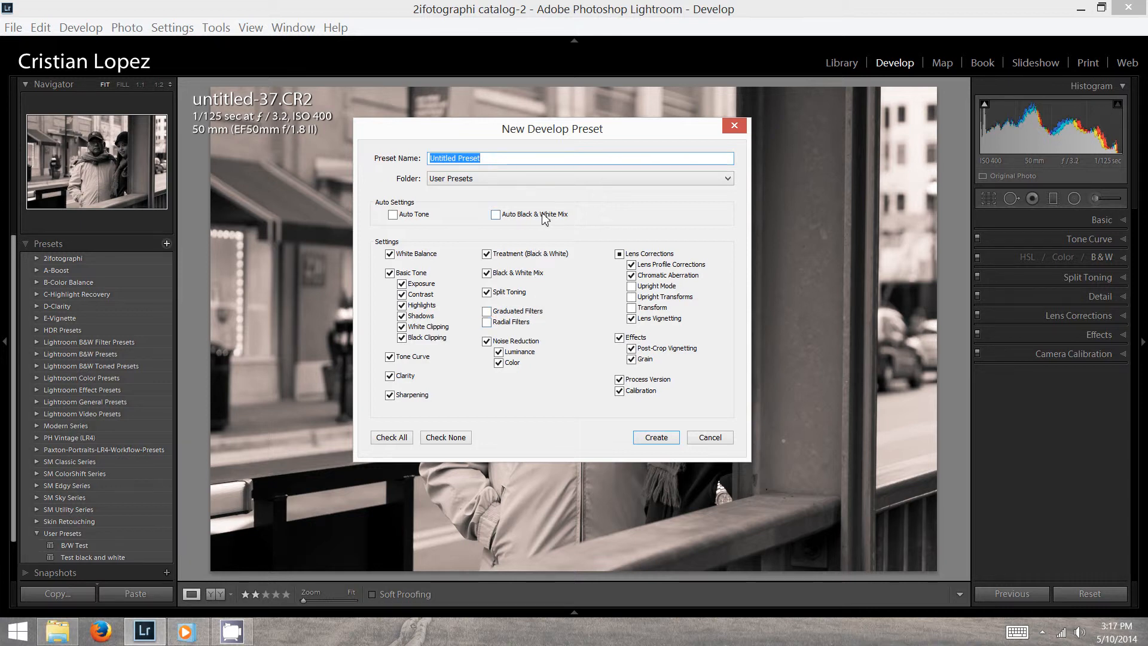
{"action": "left_click", "coordinate": [555, 157]}
{"action": "key", "text": "ctrl+a"}
{"action": "key", "text": "BackSpace"}
{"action": "type", "text": "Inta"}
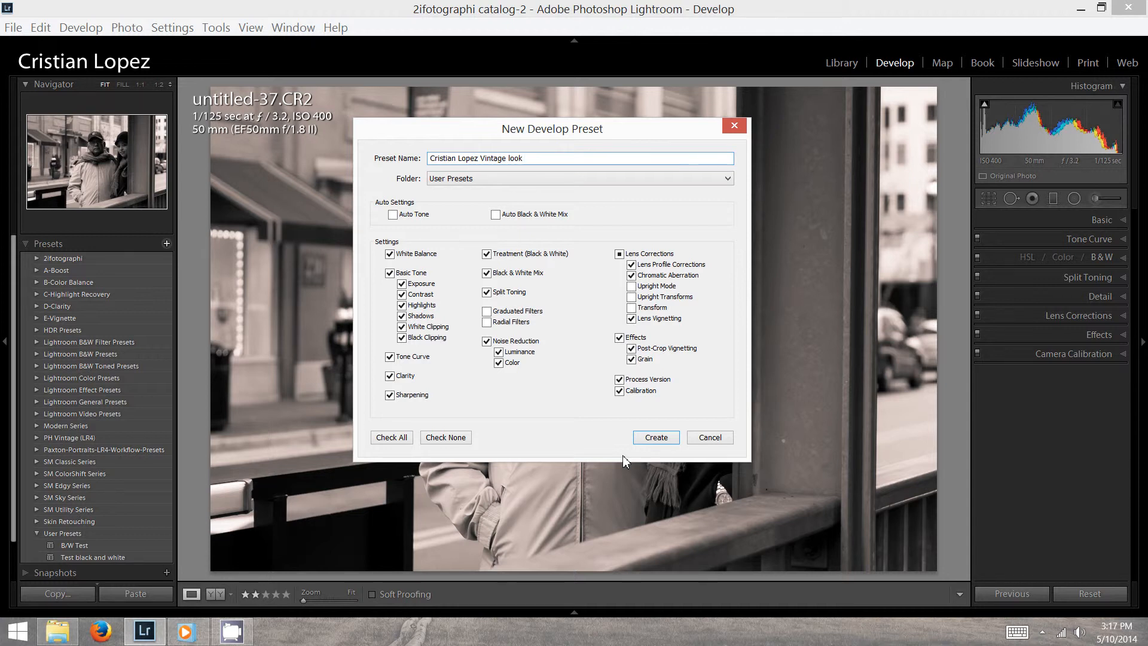
{"action": "left_click", "coordinate": [656, 438]}
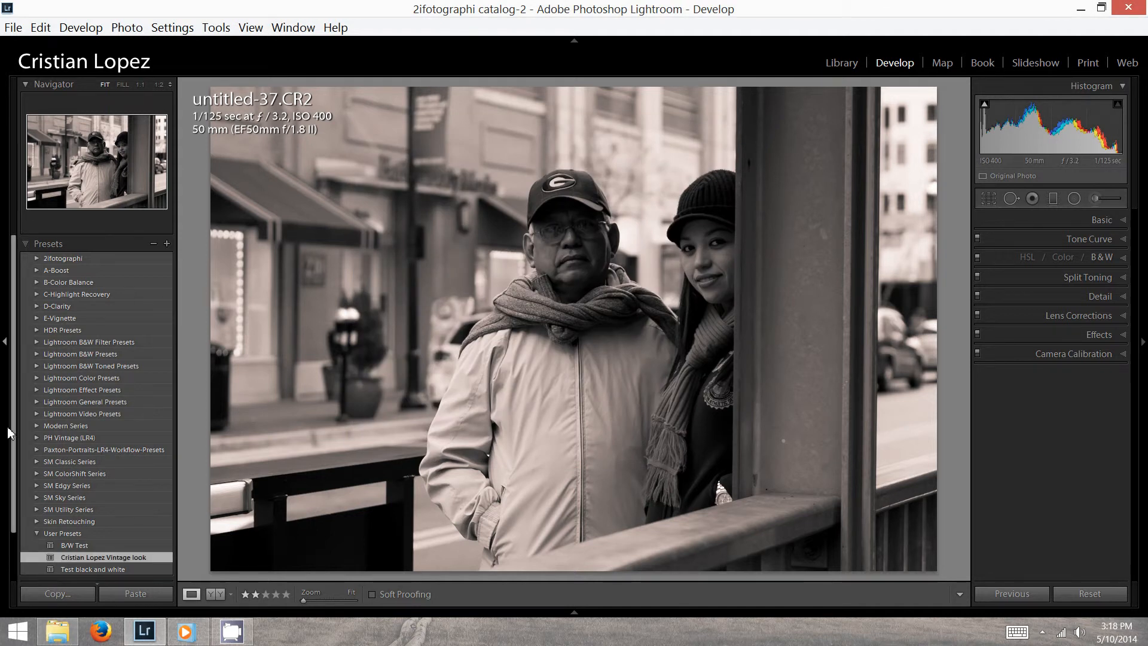
{"action": "scroll", "coordinate": [10, 428], "scroll_direction": "down", "scroll_amount": 2}
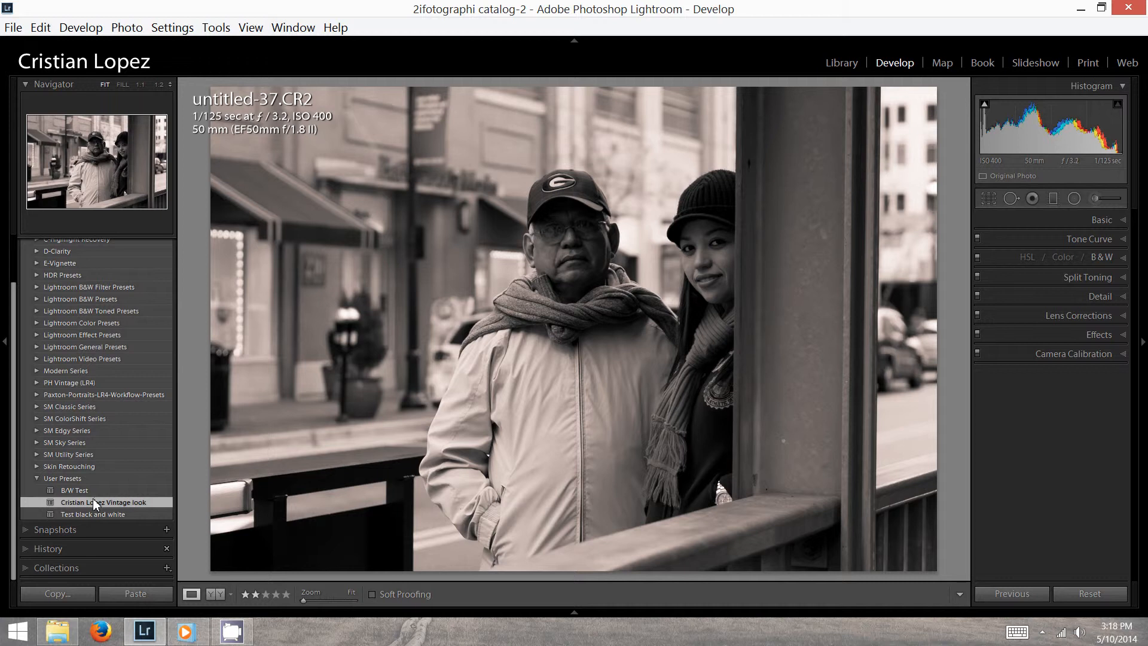
Examine the edited portrait in full screen, including a close-up of the man's jacket, and exit the full-screen view
{"action": "left_click", "coordinate": [1, 476]}
{"action": "left_click", "coordinate": [3, 470]}
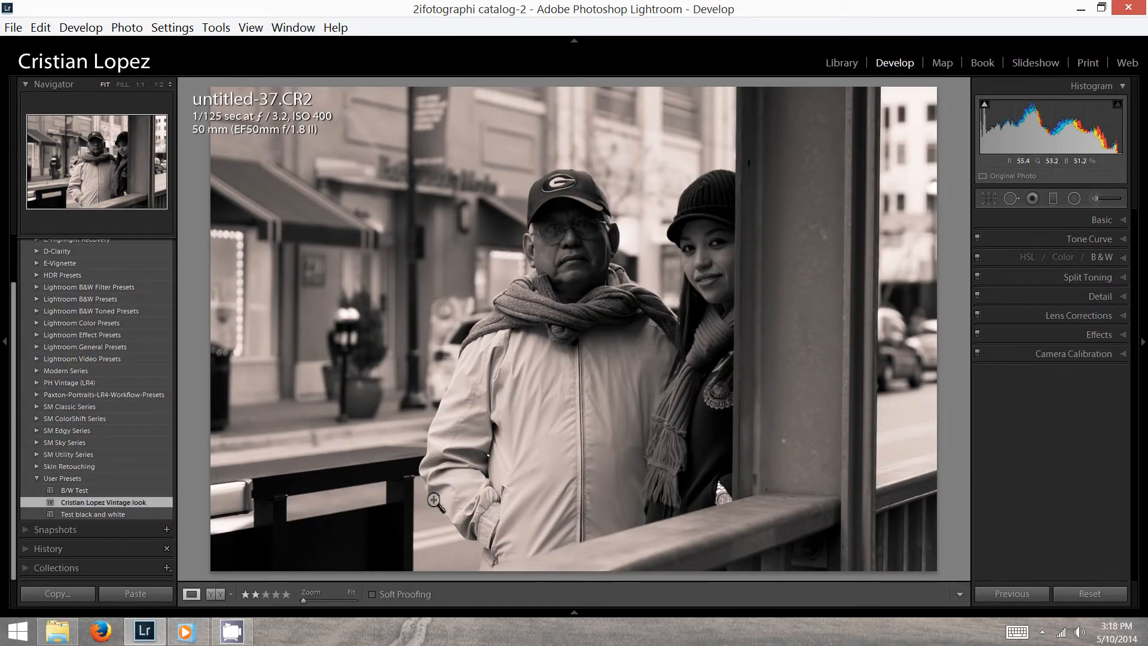
{"action": "key", "text": "shift+f"}
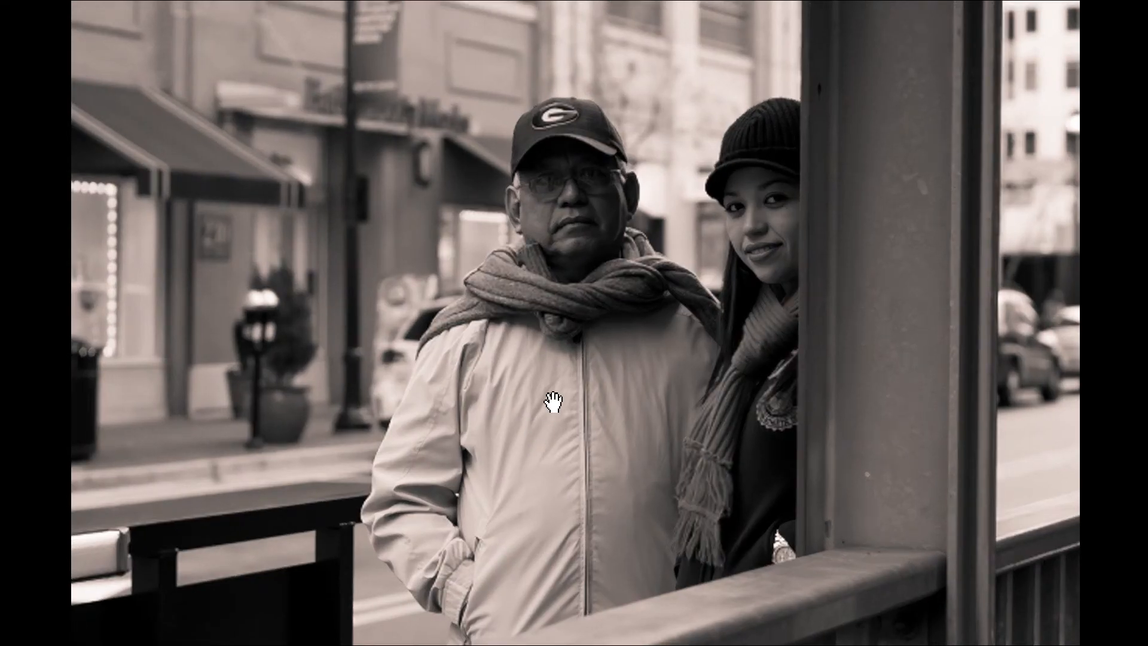
{"action": "left_click", "coordinate": [547, 400]}
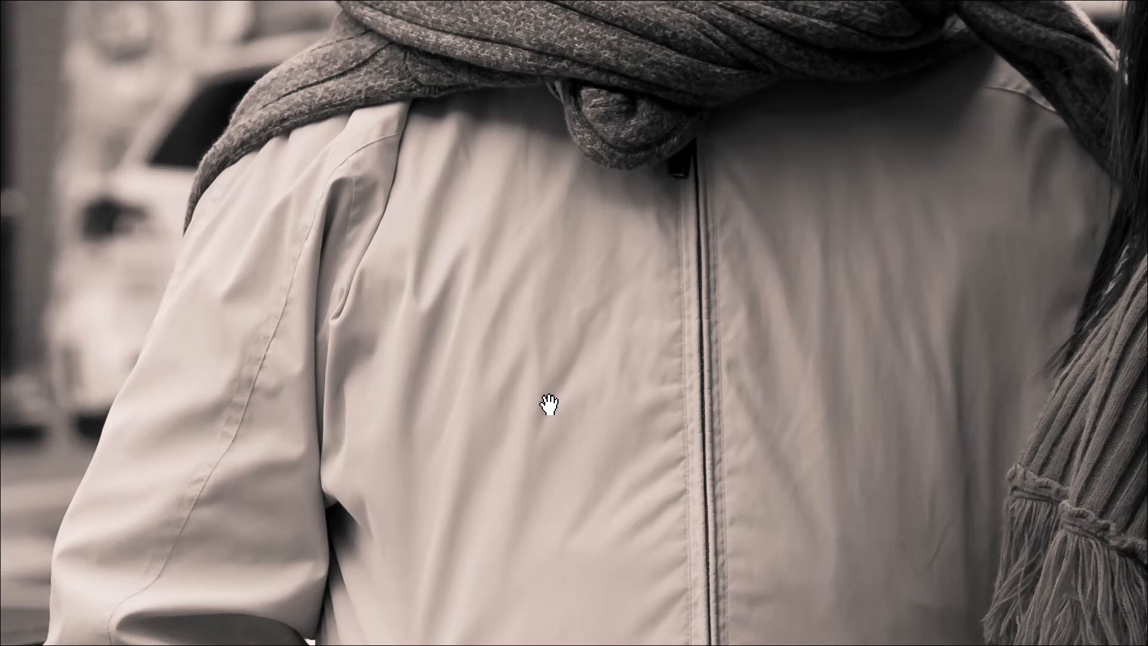
{"action": "left_click", "coordinate": [551, 401]}
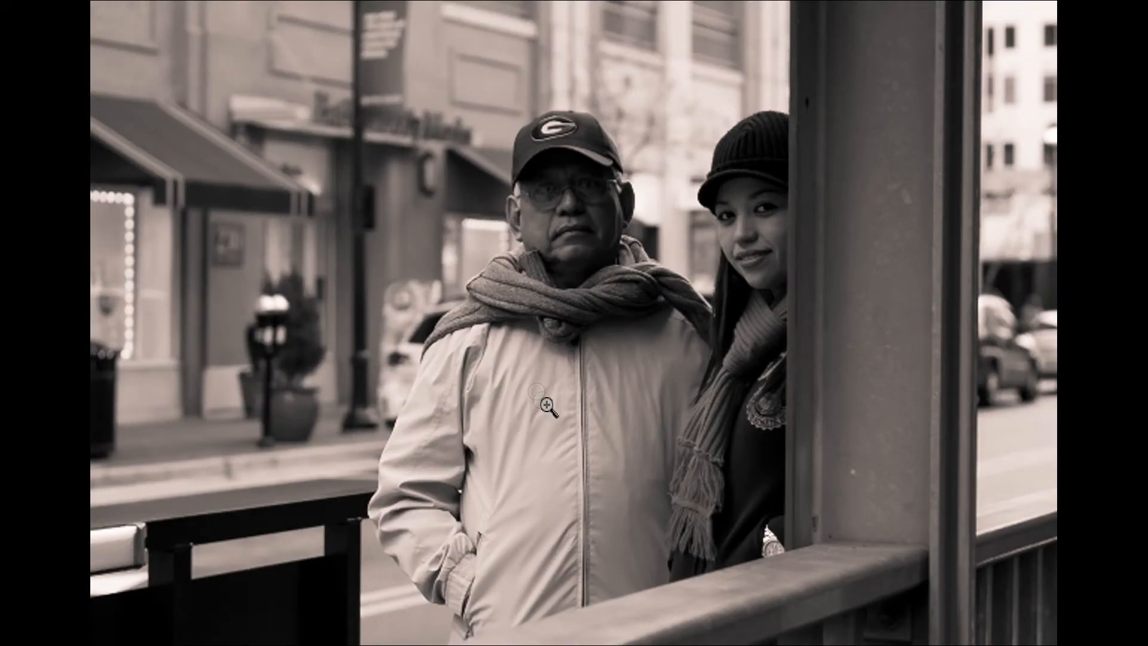
{"action": "key", "text": "Escape"}
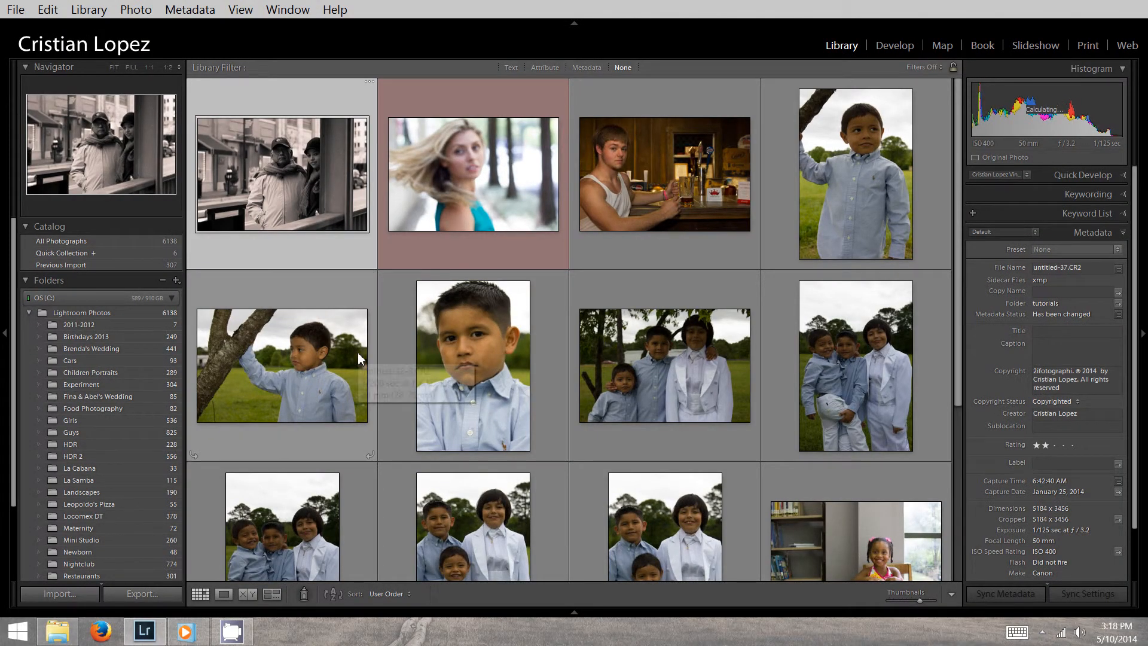
Synchronize the portrait's develop settings to all photos in the tutorials folder, leaving out local adjustments, spot removal and crop
{"action": "key", "text": "d"}
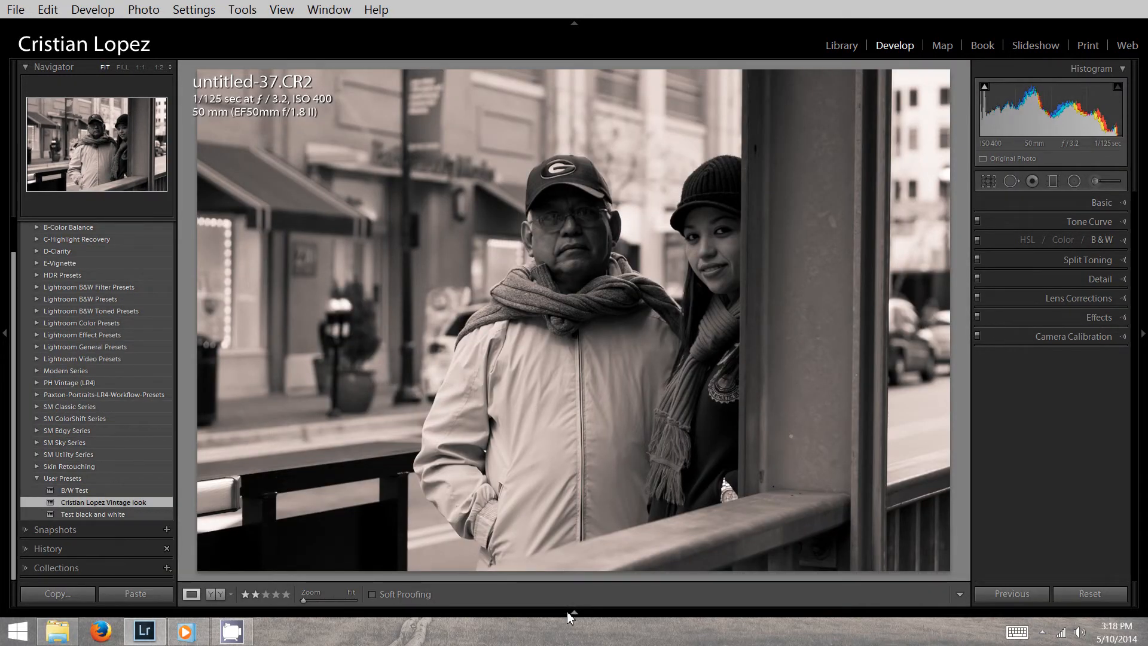
{"action": "left_click", "coordinate": [571, 613]}
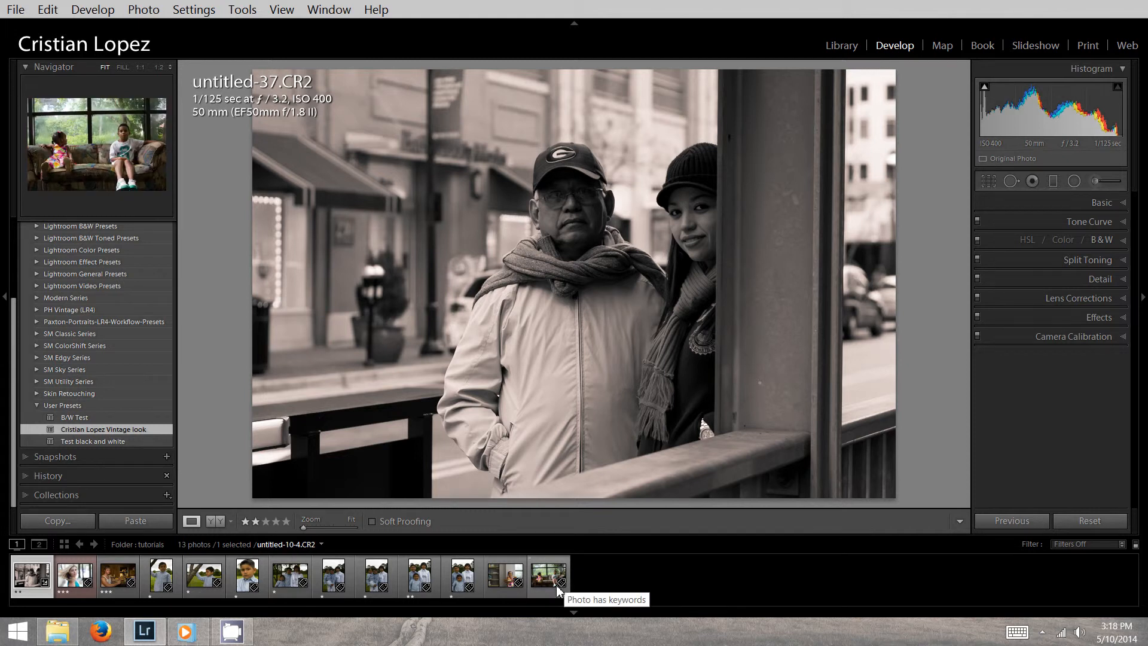
{"action": "key", "text": "shift"}
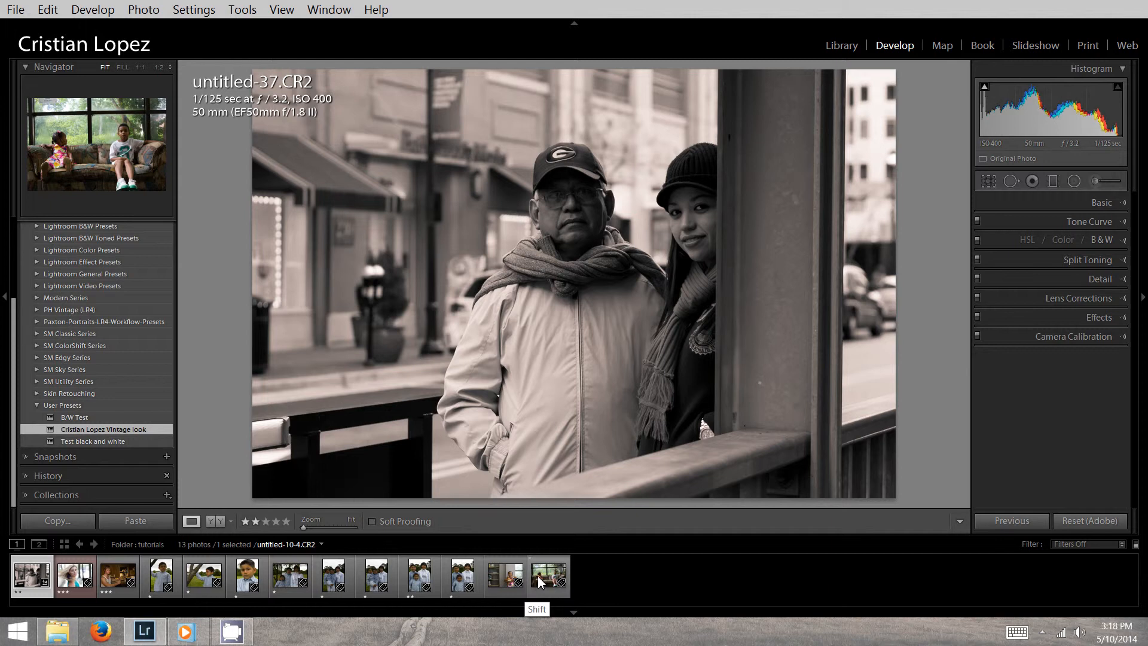
{"action": "left_click", "coordinate": [540, 581], "text": "shift"}
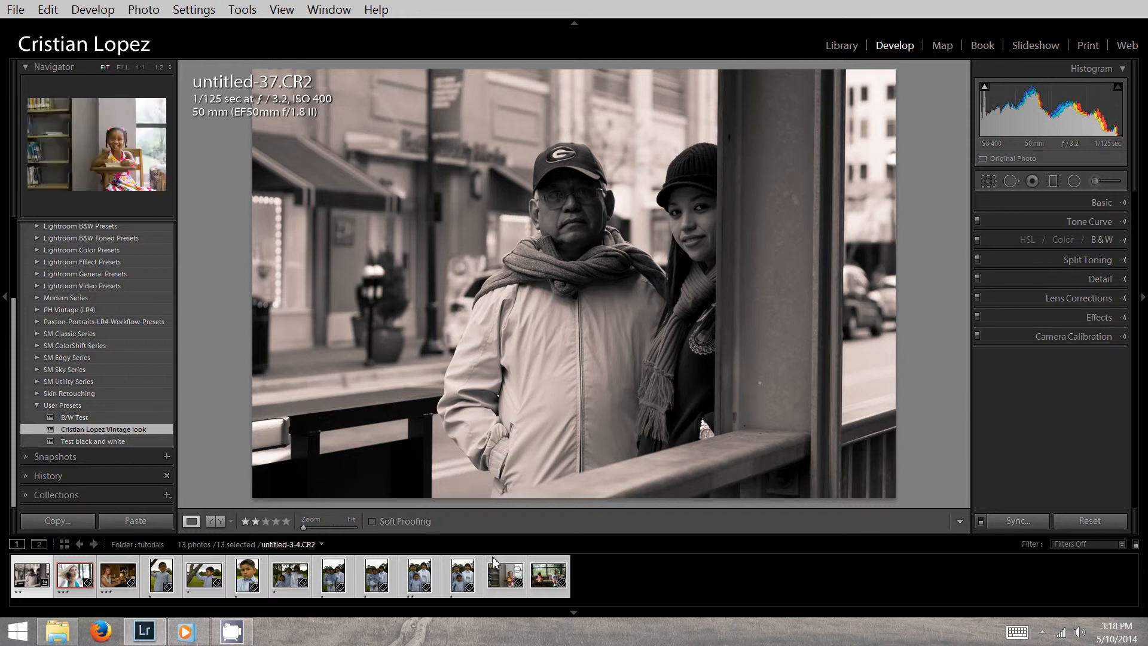
{"action": "left_click", "coordinate": [1018, 521]}
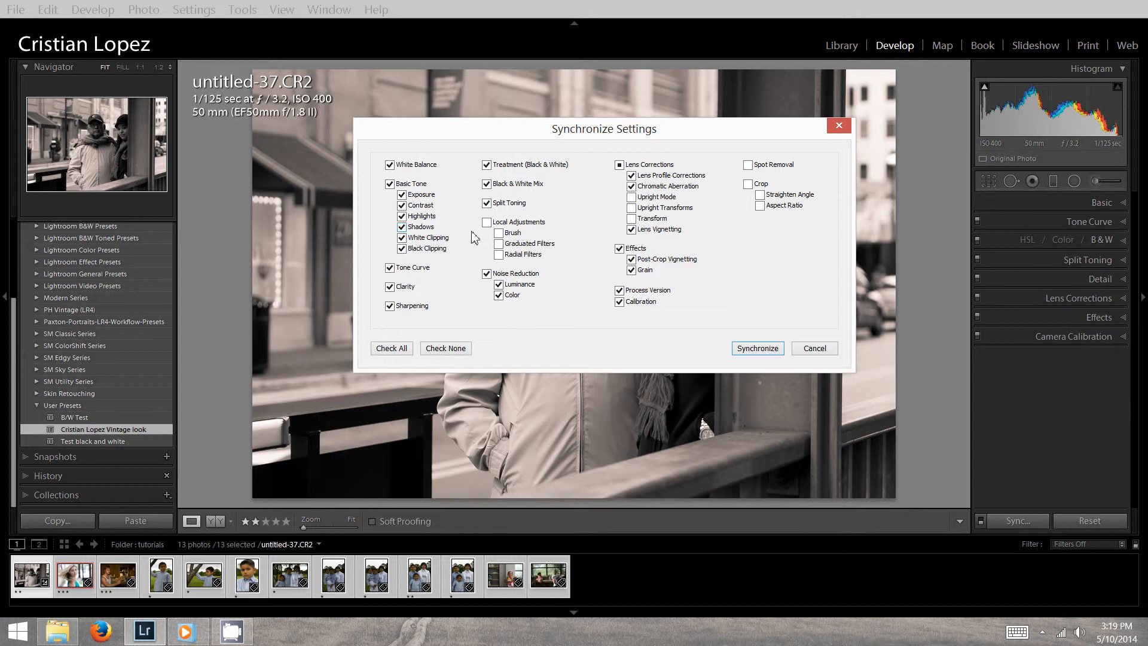
{"action": "left_click", "coordinate": [758, 348]}
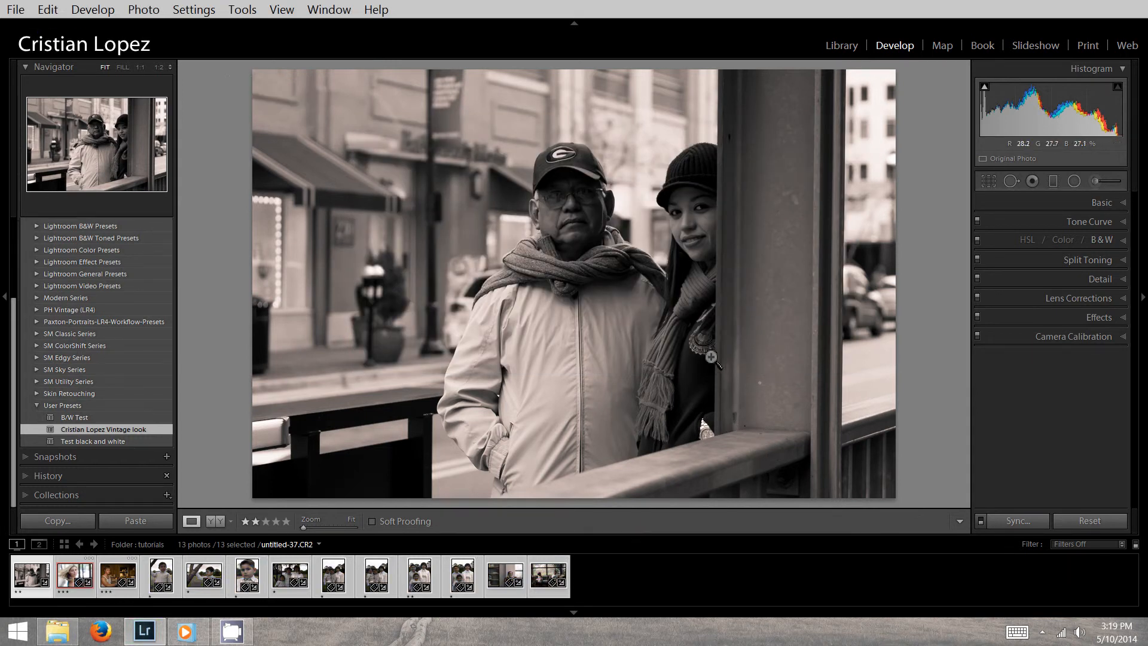
Review the synchronized photos one by one in Loupe view with all surrounding panels hidden, and return to the grid
{"action": "key", "text": "g"}
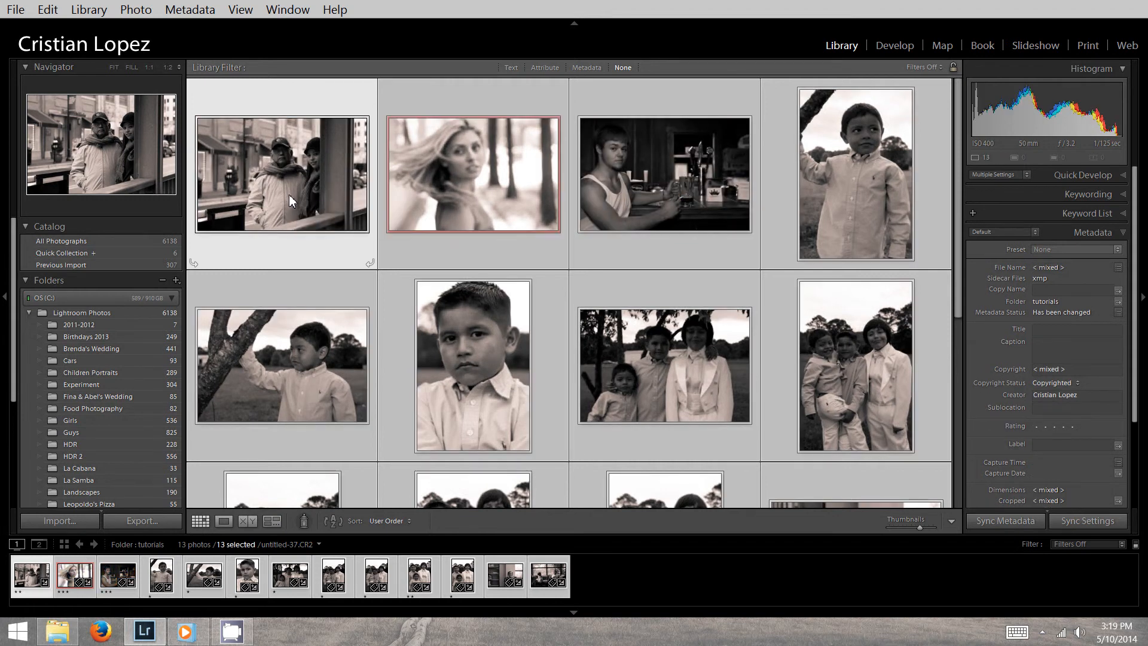
{"action": "double_click", "coordinate": [290, 197]}
{"action": "key", "text": "shift+Tab"}
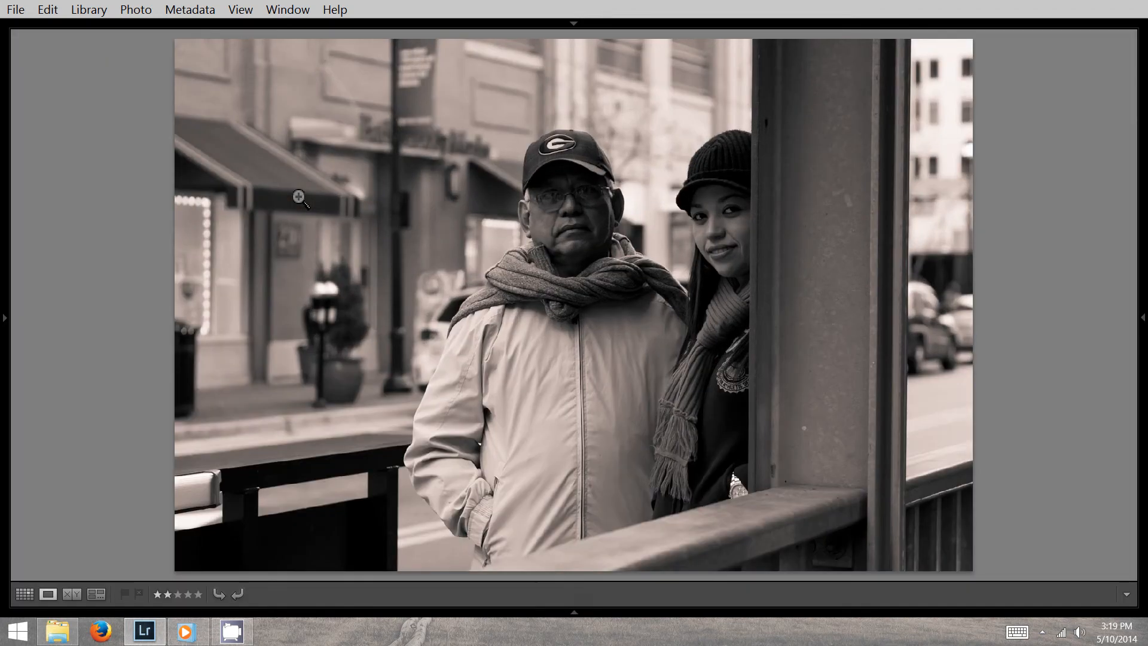
{"action": "key", "text": "Right"}
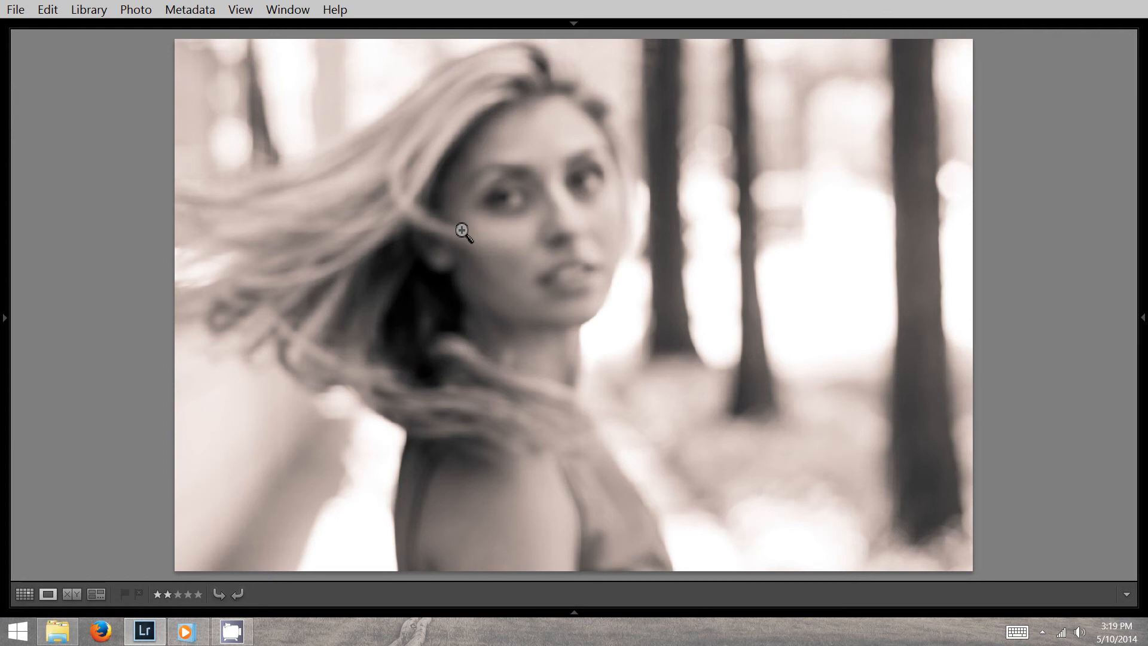
{"action": "key", "text": "Right"}
{"action": "key", "text": "Right"}
{"action": "key", "text": "Right"}
{"action": "key", "text": "Right"}
{"action": "key", "text": "Right"}
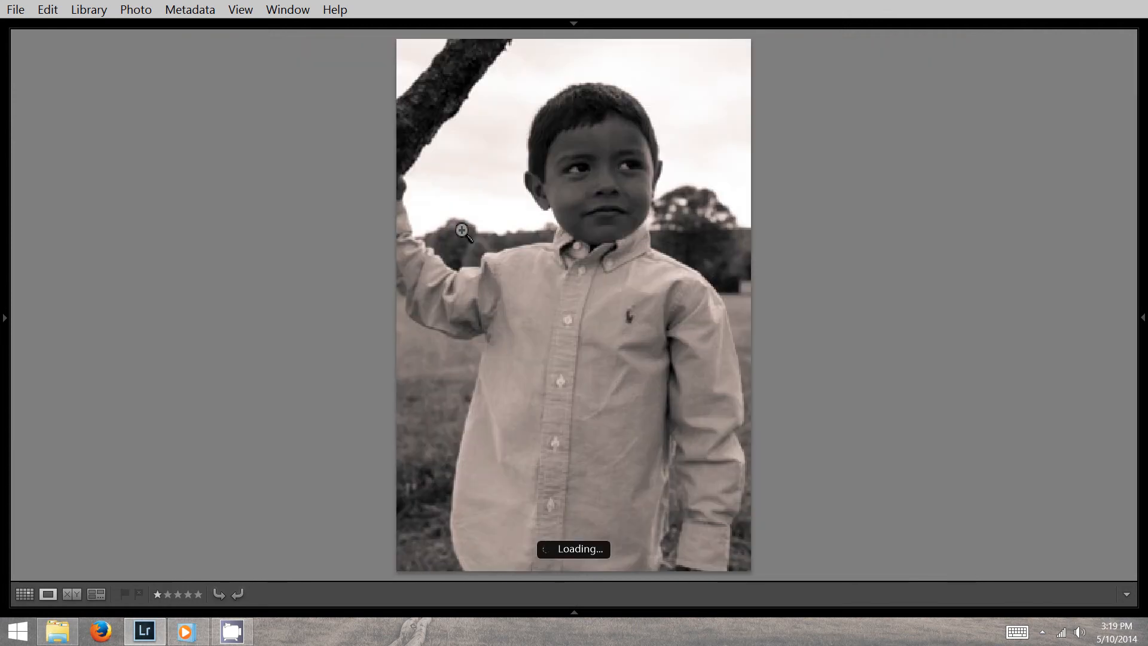
{"action": "key", "text": "Right"}
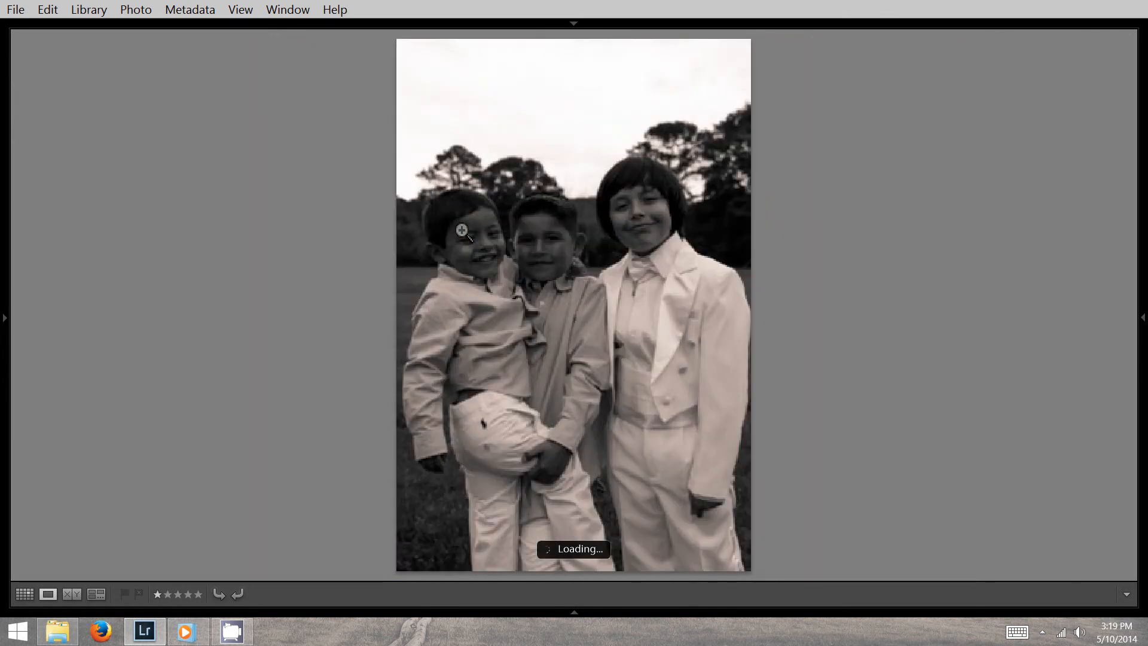
{"action": "key", "text": "Right"}
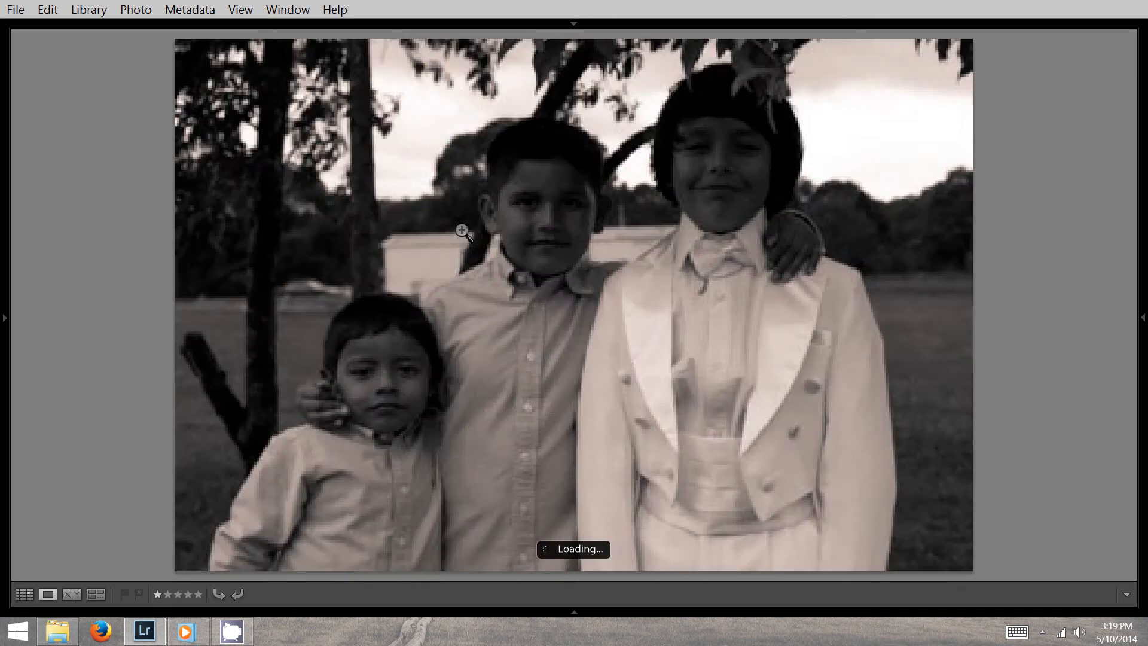
{"action": "key", "text": "Right"}
{"action": "key", "text": "Right"}
{"action": "key", "text": "Right"}
{"action": "key", "text": "Right"}
{"action": "key", "text": "Right"}
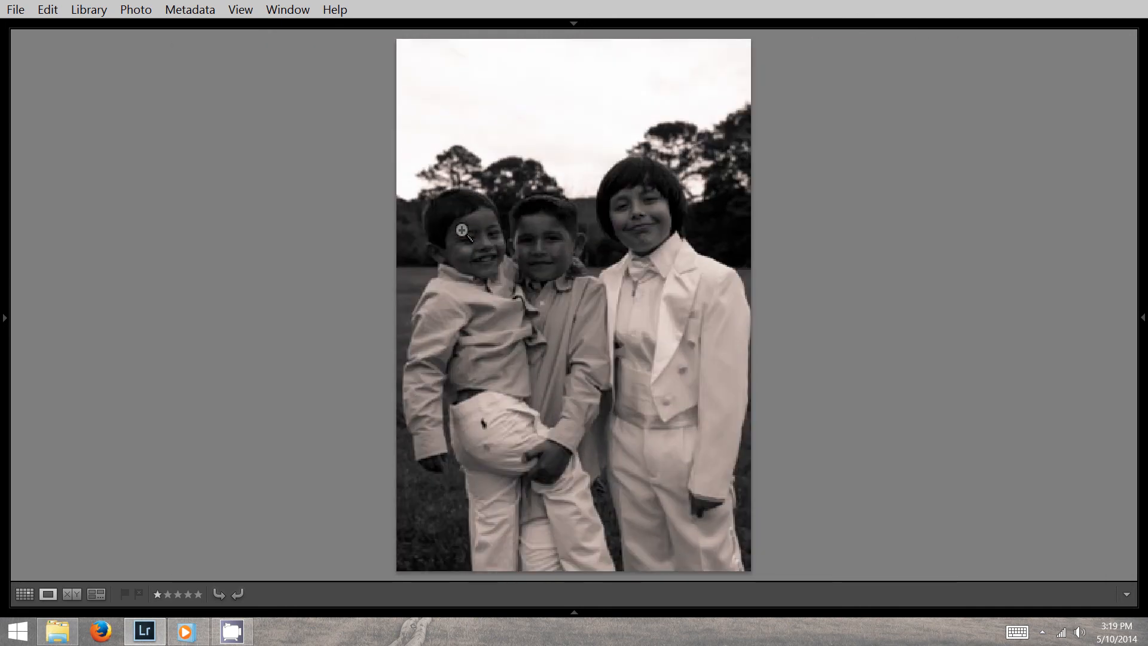
{"action": "key", "text": "Right"}
{"action": "key", "text": "Right"}
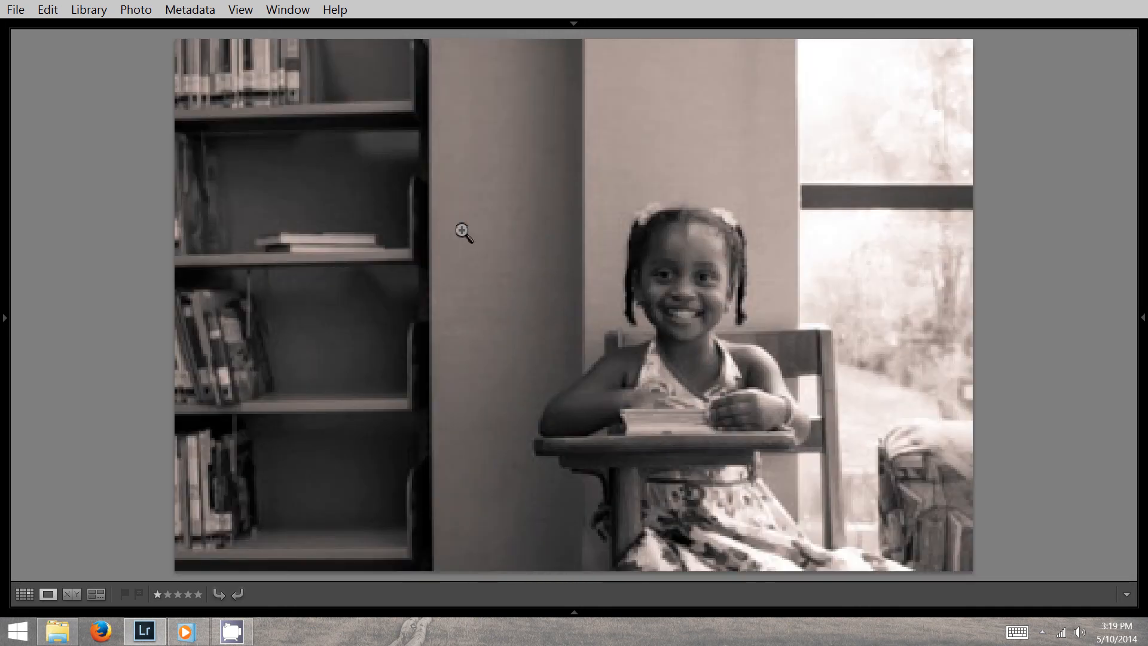
{"action": "key", "text": "Right"}
{"action": "key", "text": "Left"}
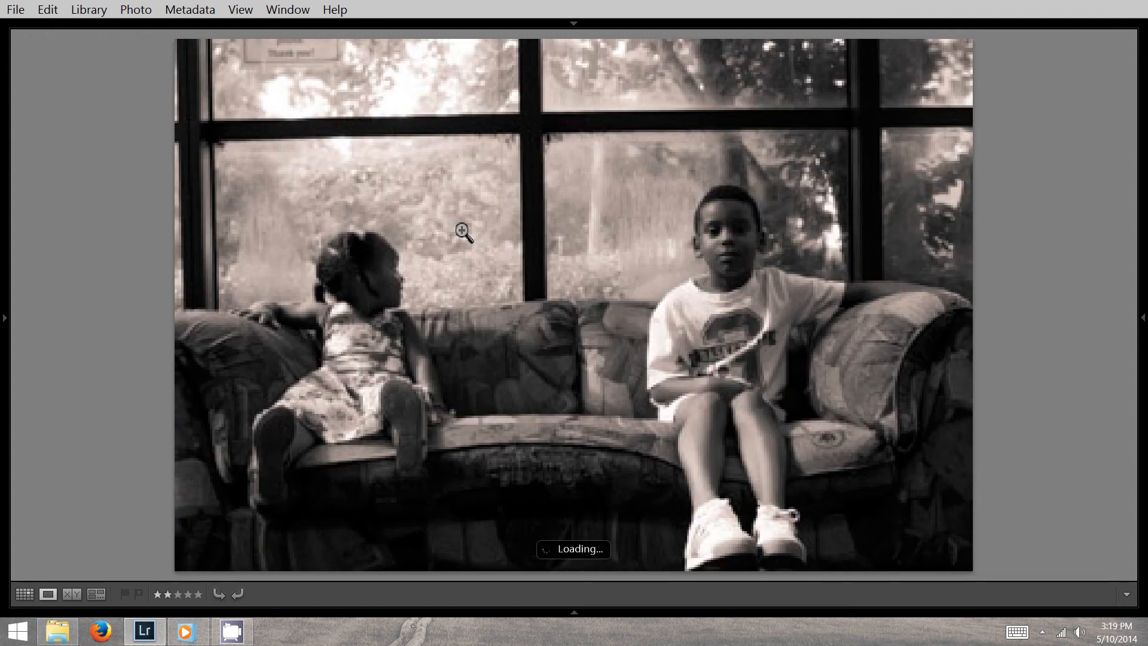
{"action": "key", "text": "Right"}
{"action": "key", "text": "Right"}
{"action": "key", "text": "Left"}
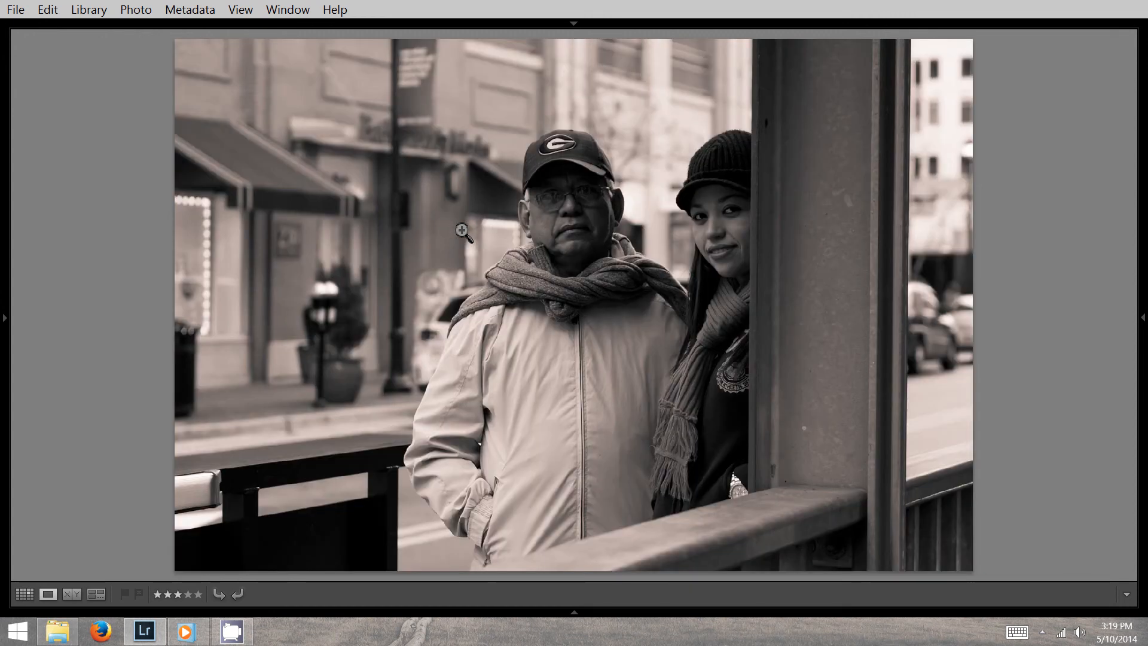
{"action": "key", "text": "Left"}
{"action": "key", "text": "Right"}
{"action": "key", "text": "Right"}
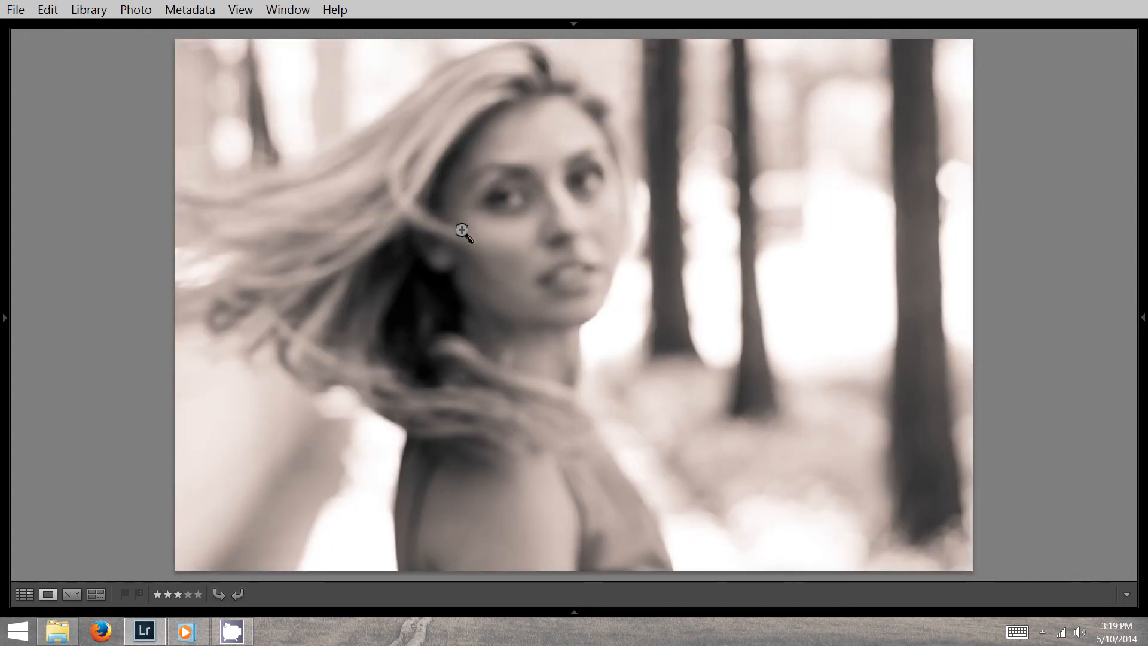
{"action": "key", "text": "Left"}
{"action": "key", "text": "Left"}
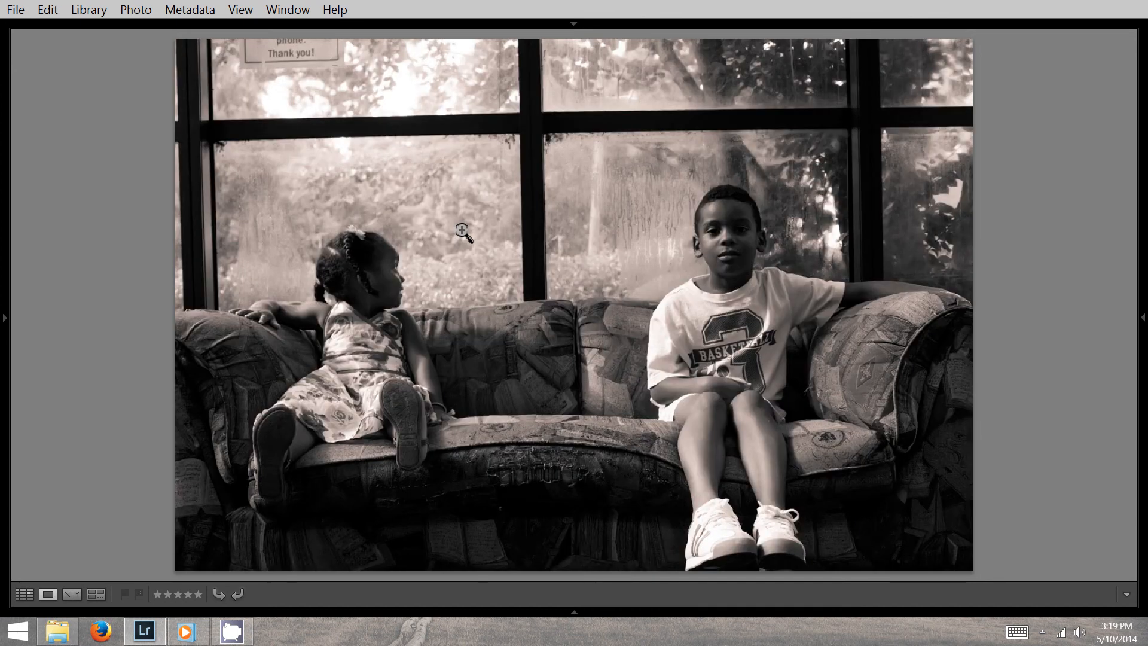
{"action": "key", "text": "Left"}
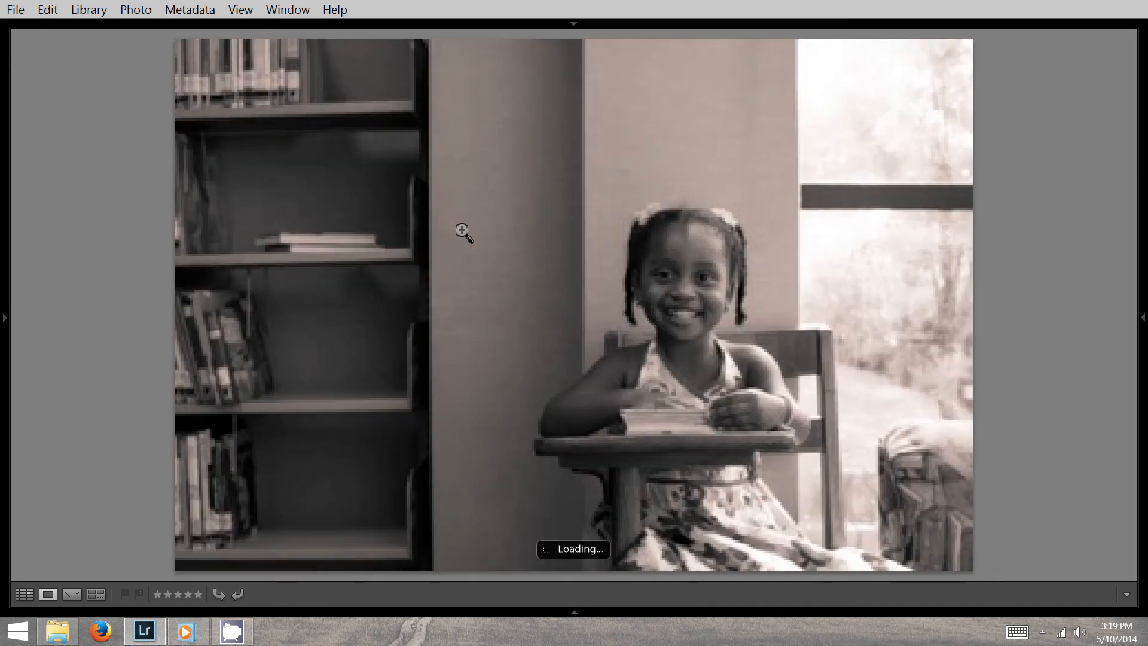
{"action": "key", "text": "g"}
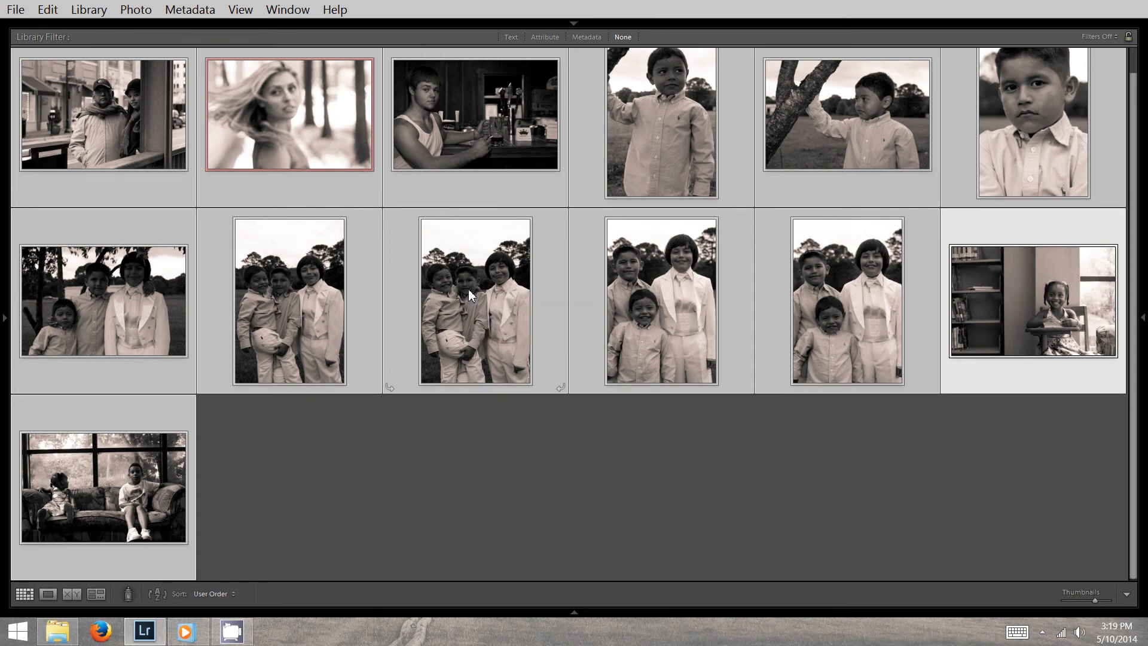
{"action": "left_click", "coordinate": [222, 633]}
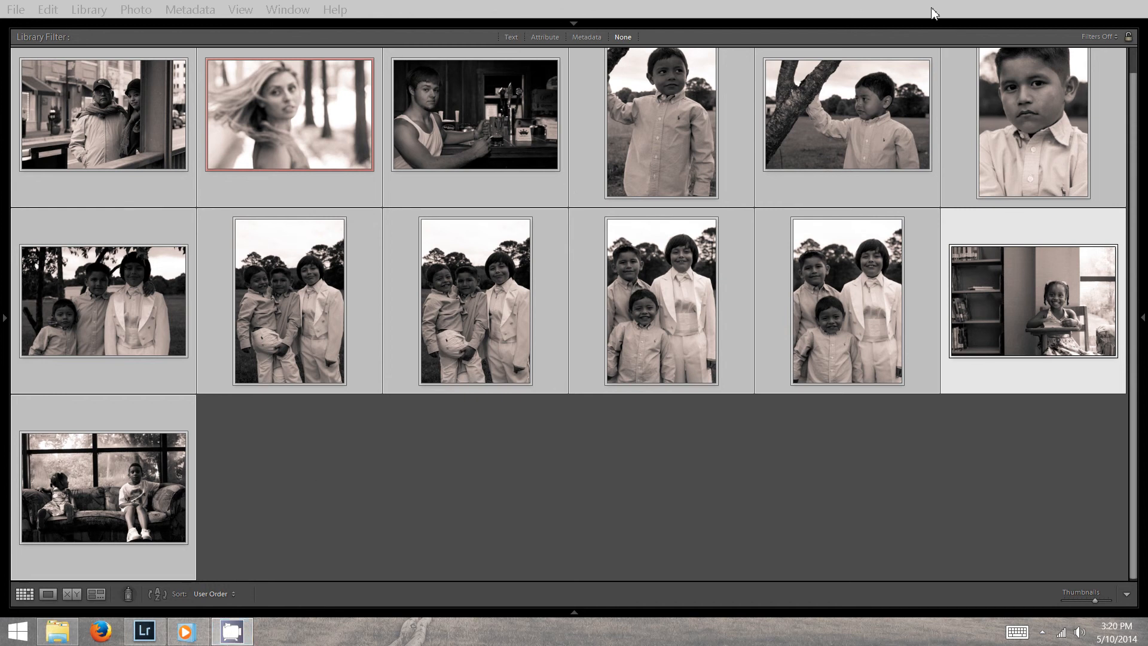
{"action": "left_click", "coordinate": [155, 636]}
{"action": "left_click", "coordinate": [152, 633]}
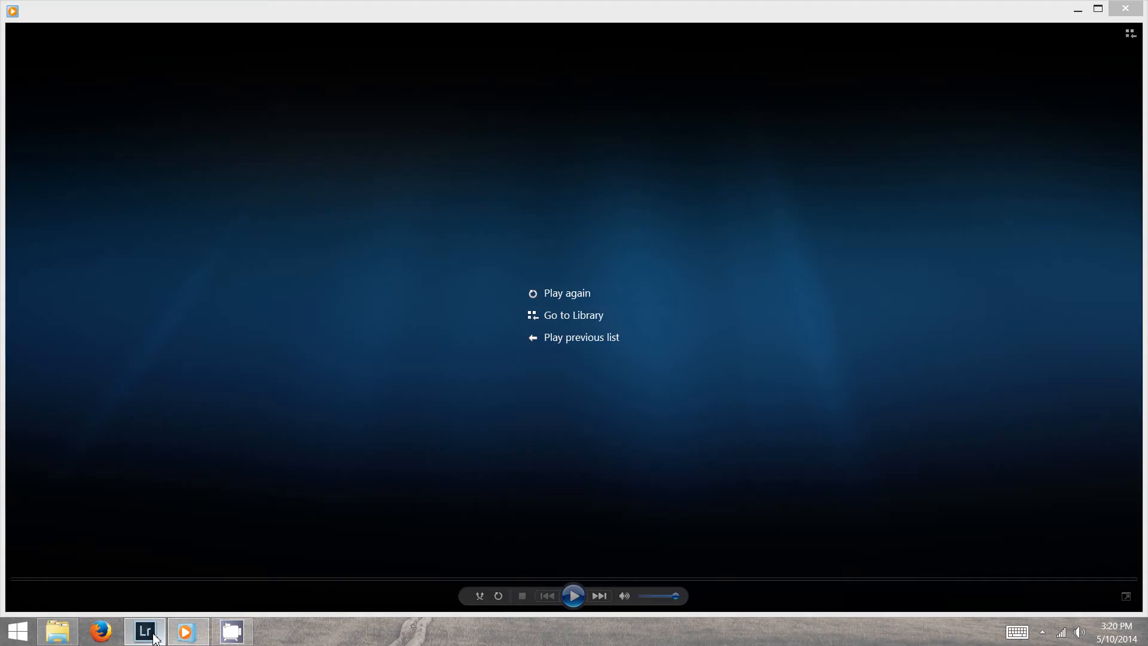
{"action": "left_click", "coordinate": [152, 633]}
{"action": "left_click", "coordinate": [226, 631]}
{"action": "mouse_move", "coordinate": [231, 641]}
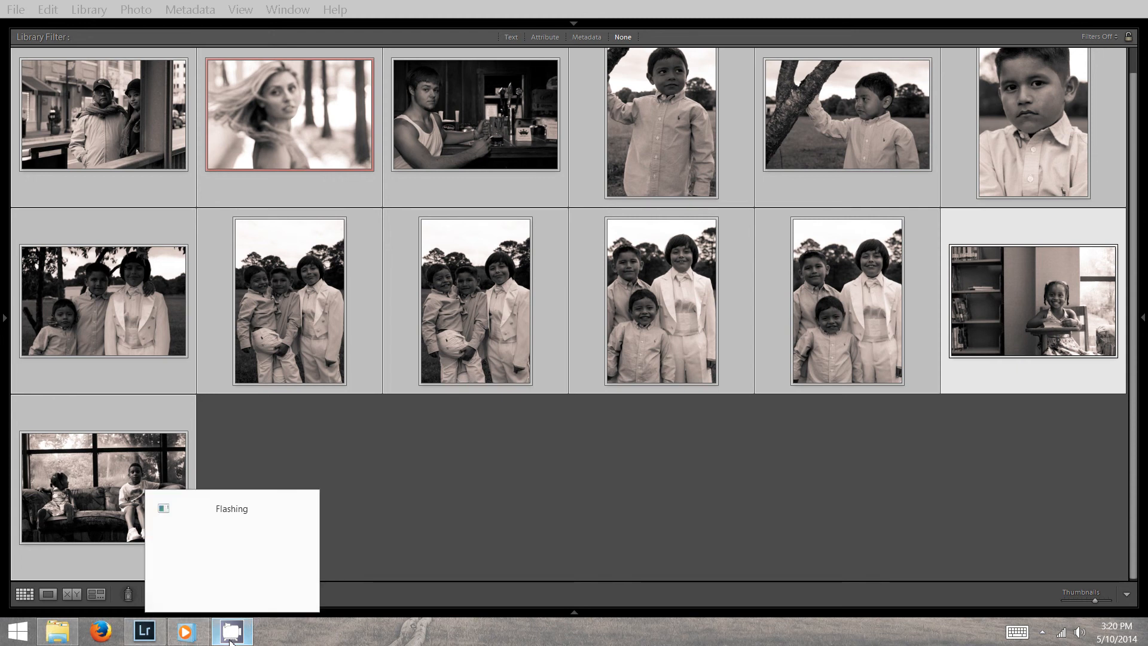
{"action": "left_click", "coordinate": [208, 531]}
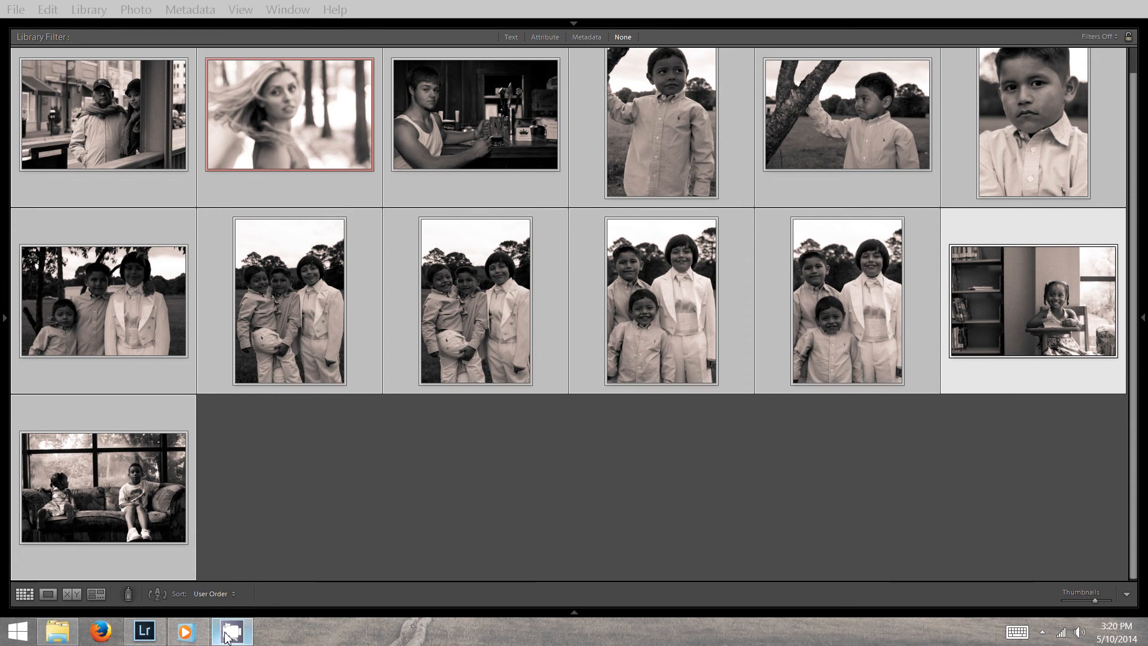
{"action": "right_click", "coordinate": [227, 635]}
{"action": "key", "text": "Escape"}
{"action": "key", "text": "XF86TouchpadToggle"}
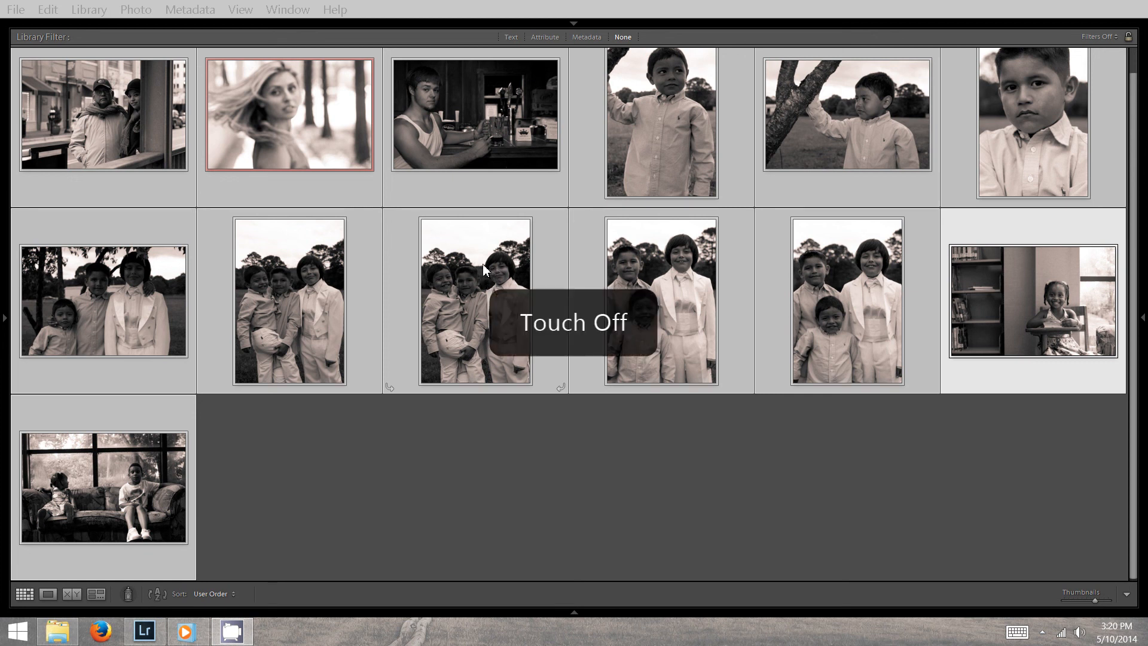
{"action": "key", "text": "XF86TouchpadToggle"}
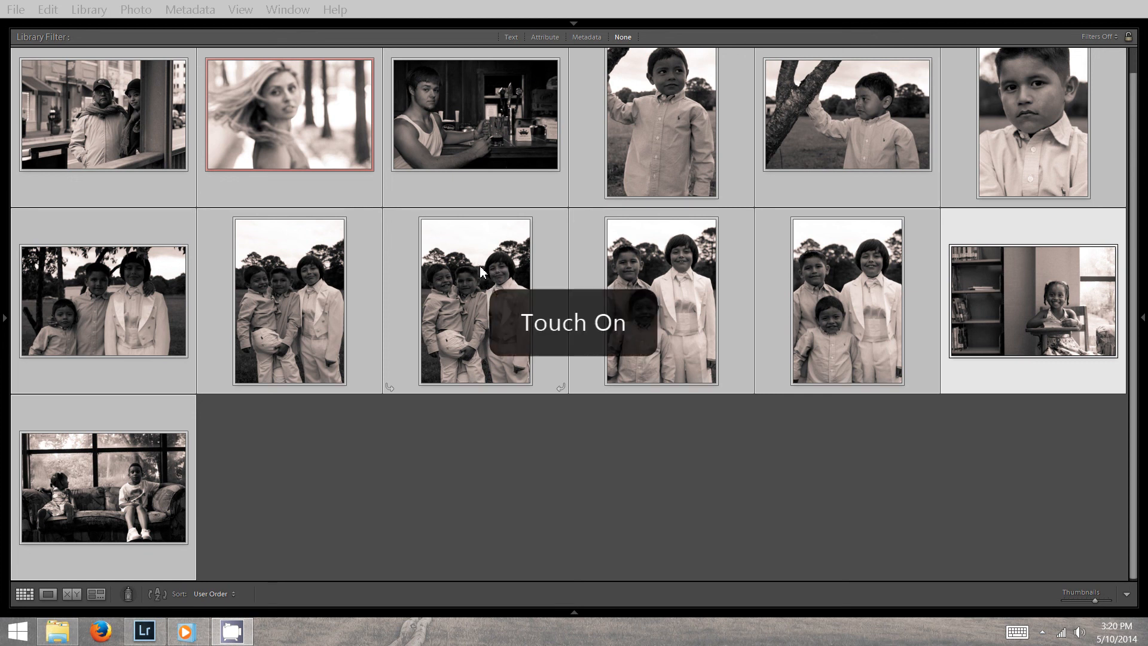
{"action": "left_click", "coordinate": [142, 642]}
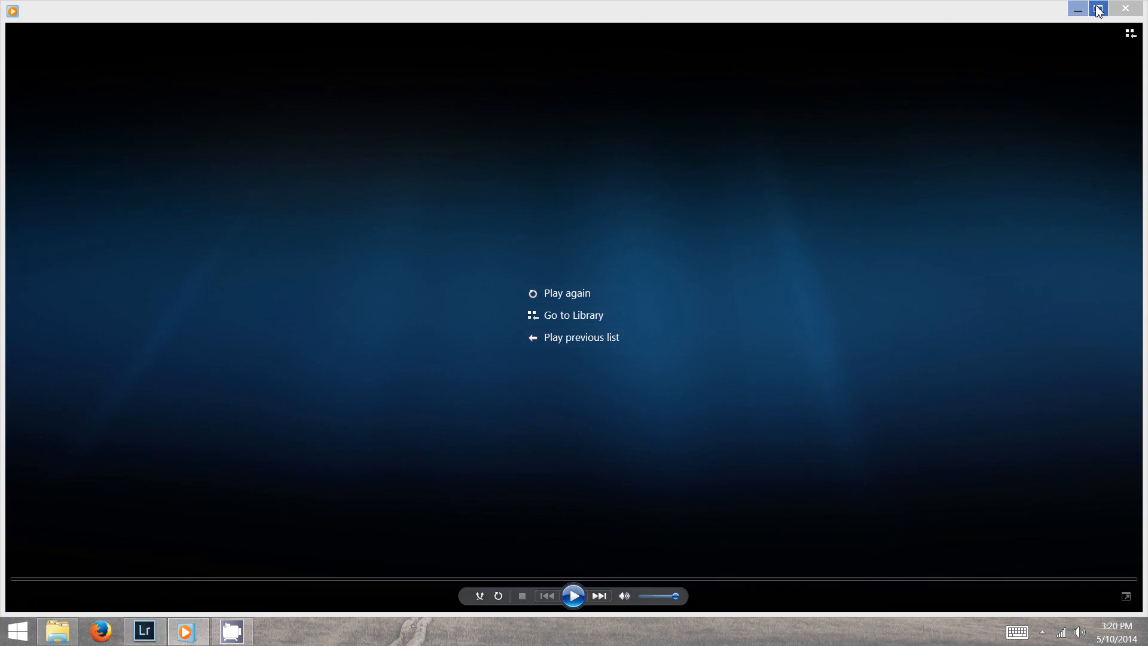
{"action": "left_click", "coordinate": [1073, 13]}
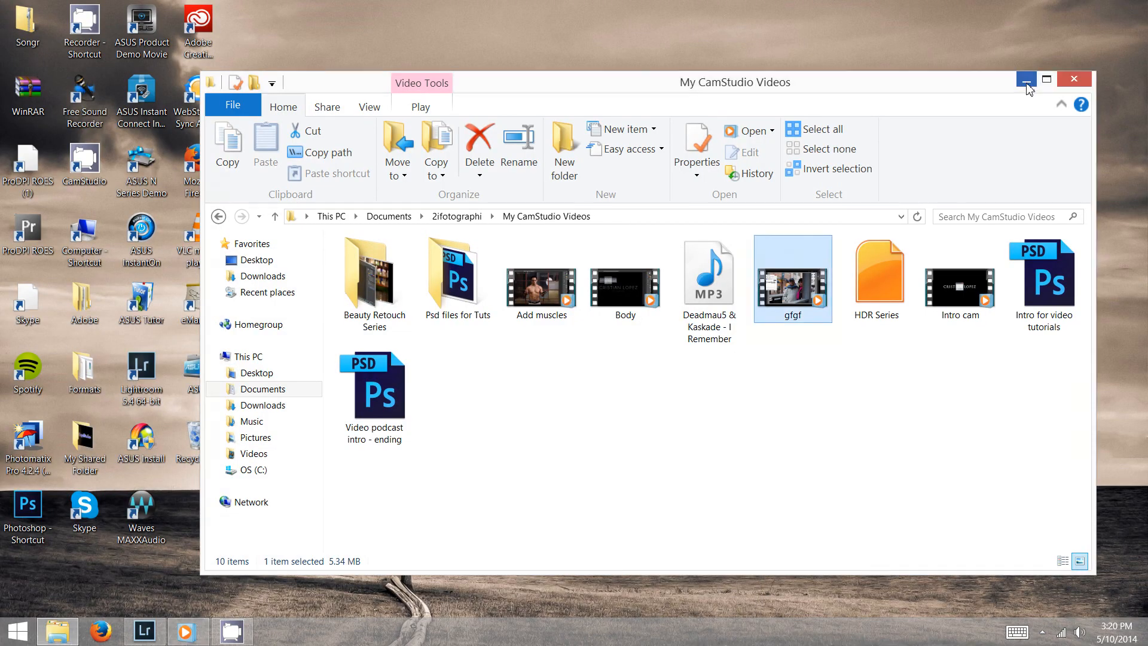